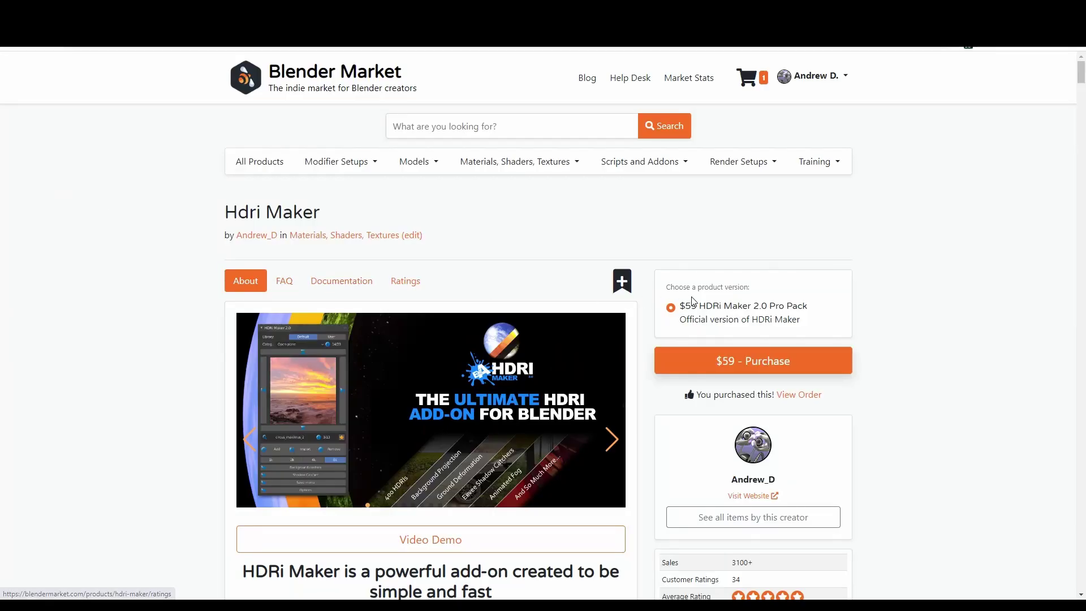
Scroll through the purchased HDRi Maker product page on Blender Market
scroll(701, 302, "down", 3)
scroll(702, 302, "up", 3)
scroll(702, 302, "down", 1)
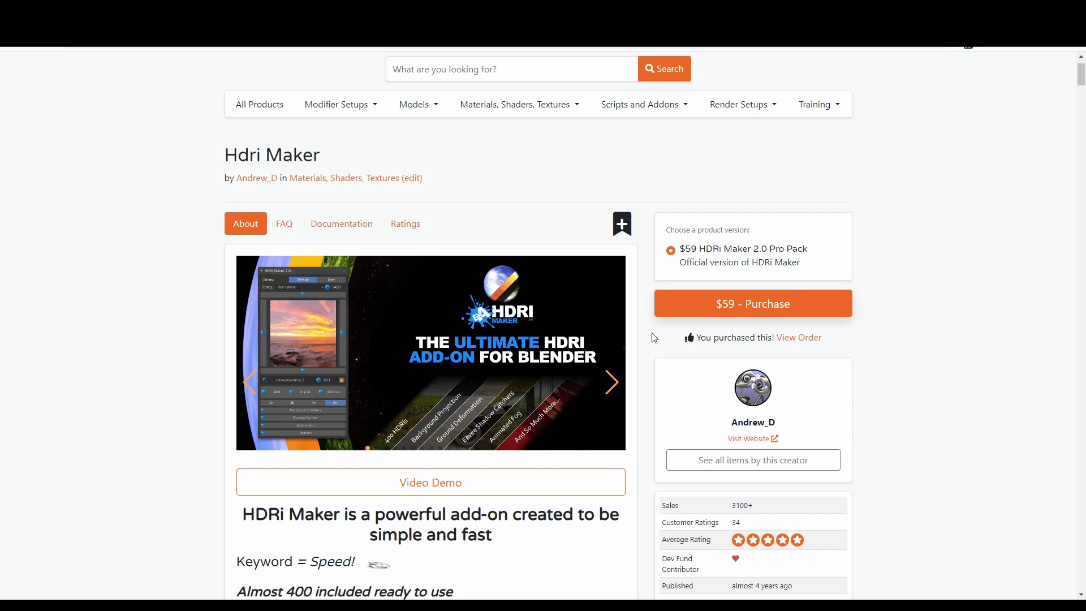
scroll(301, 256, "up", 1)
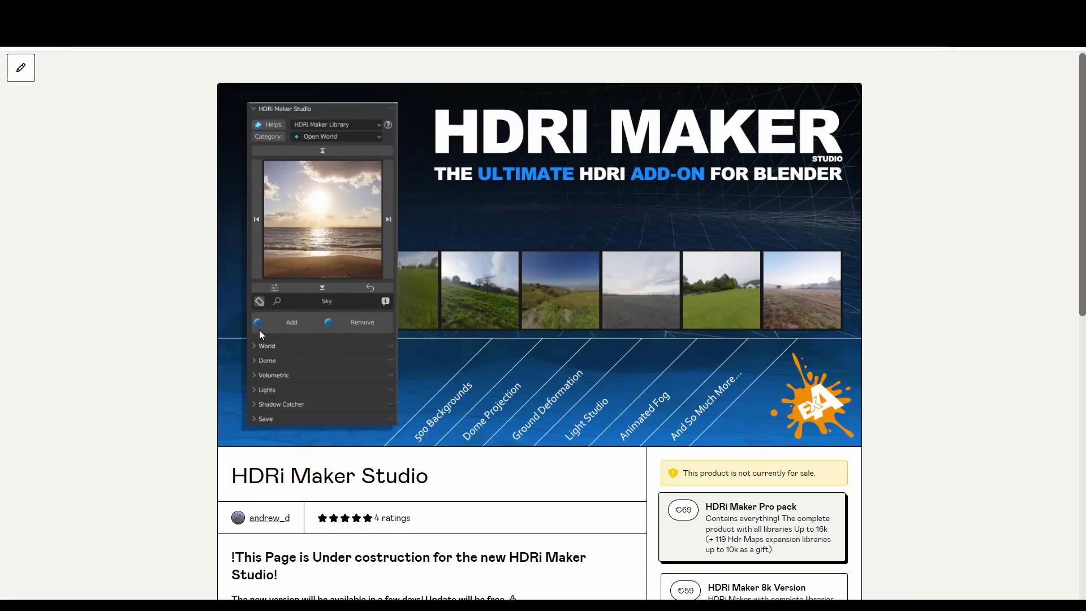
Download hdri_makerv30100.zip from the Gumroad library and save it to Downloaded Files
scroll(260, 330, "down", 3)
scroll(260, 330, "down", 4)
scroll(260, 330, "down", 4)
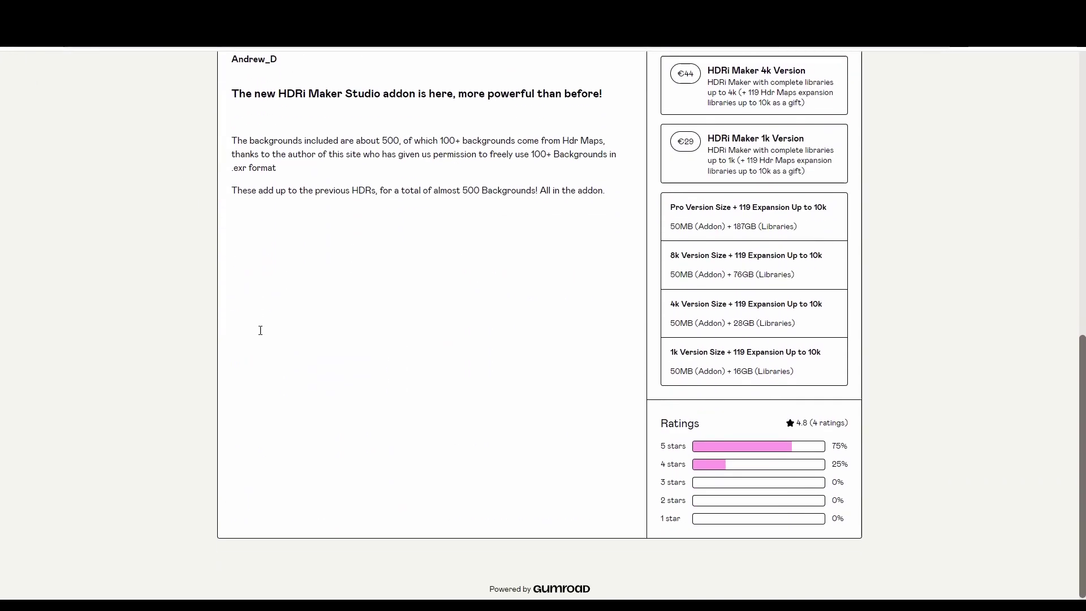
scroll(259, 327, "up", 10)
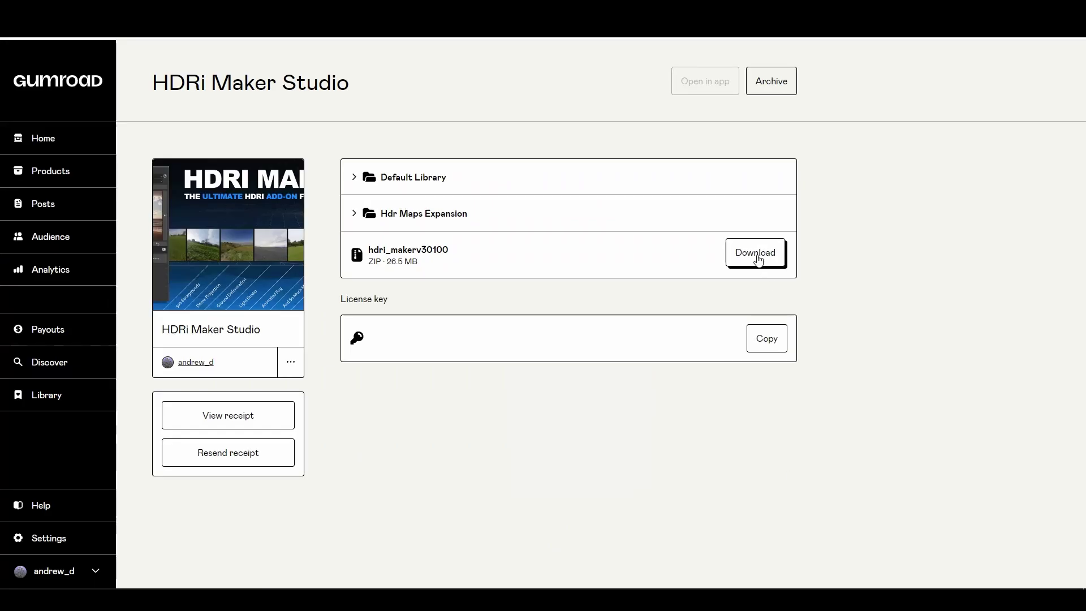
left_click(753, 258)
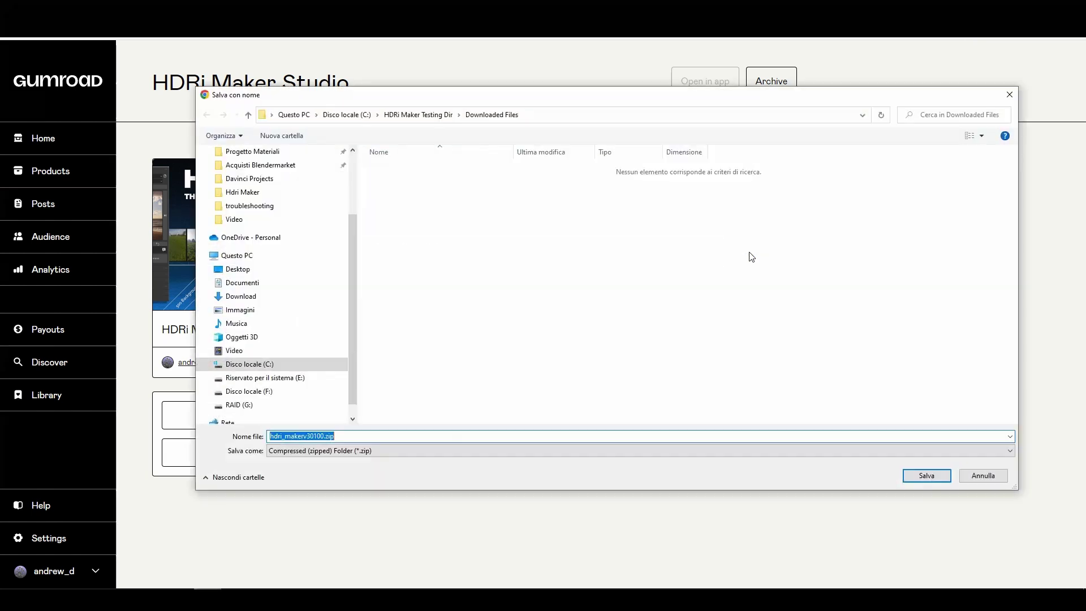
left_click(931, 480)
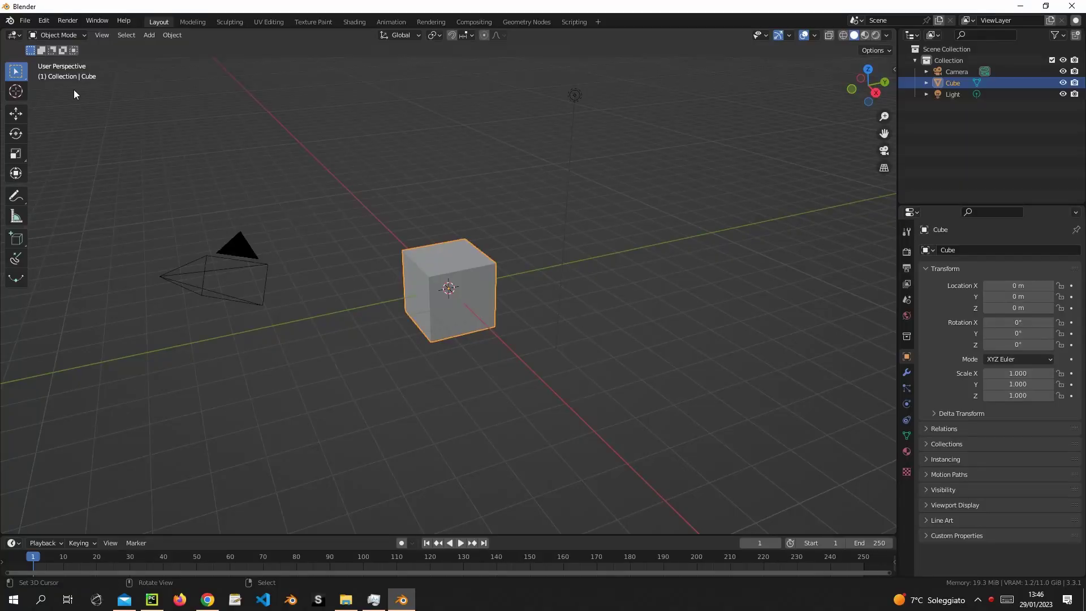
Filter the Add-ons preferences by 'hdr' to find HDRi Maker
left_click(44, 20)
left_click(77, 193)
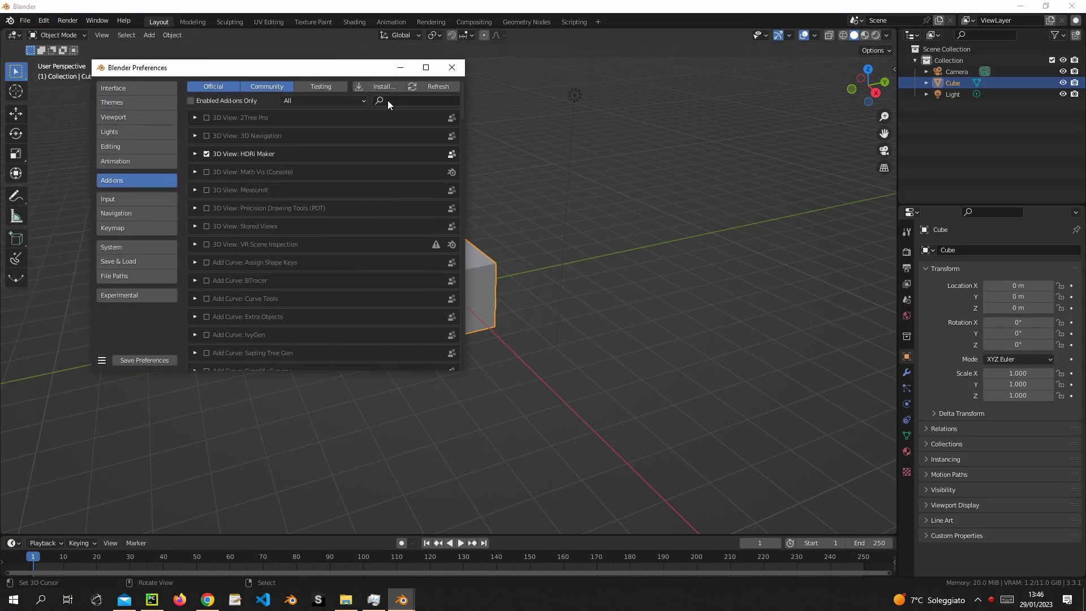
left_click(396, 100)
type("hdri")
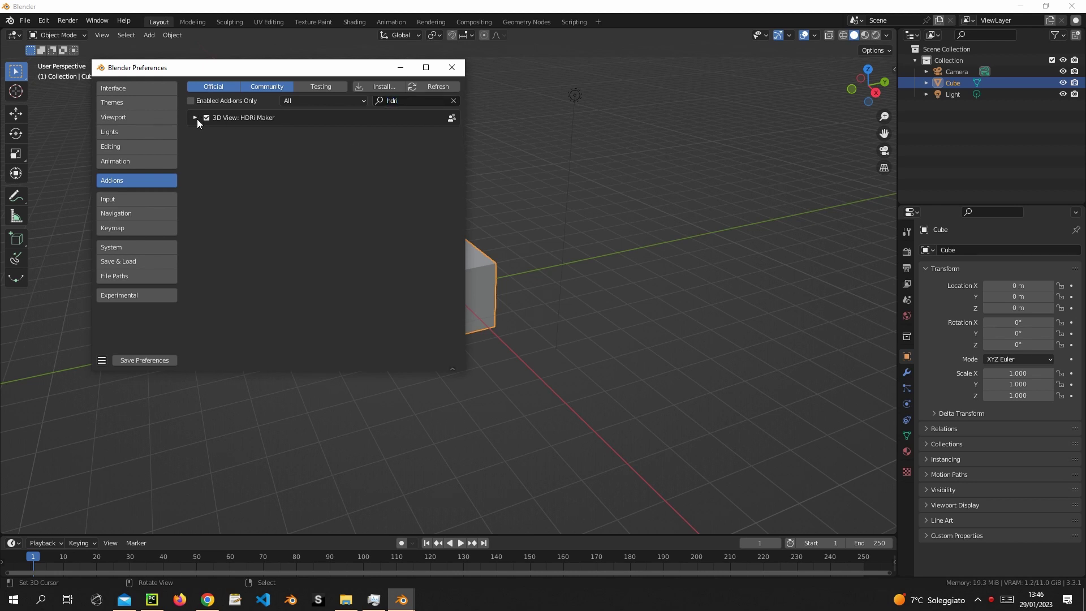
Disable the HDRi Maker 2.0.90 add-on, then remove it and confirm
left_click(195, 118)
left_click(206, 117)
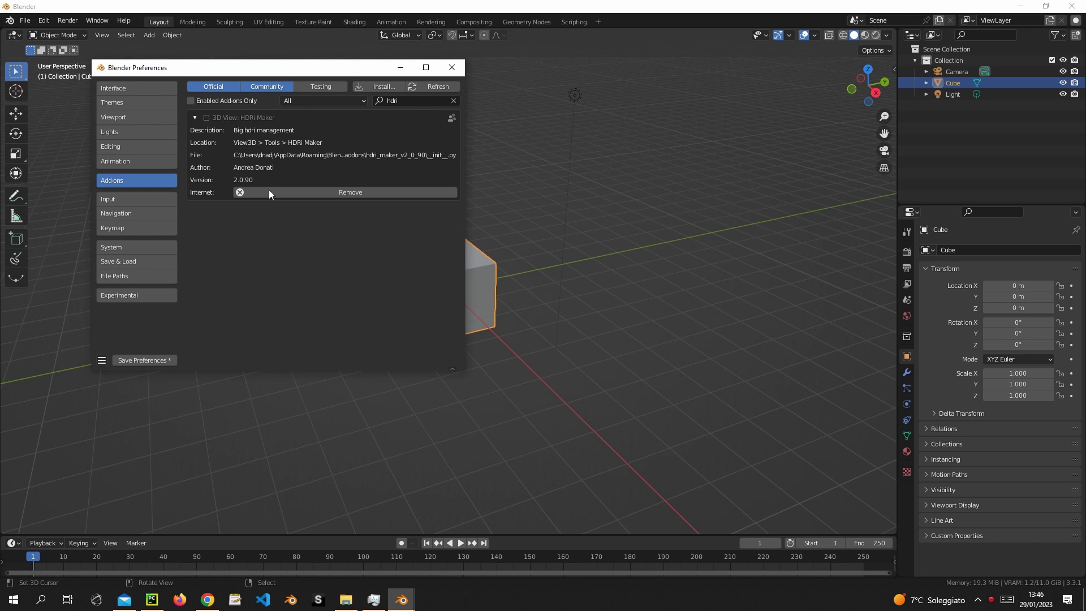
left_click(328, 193)
left_click(325, 244)
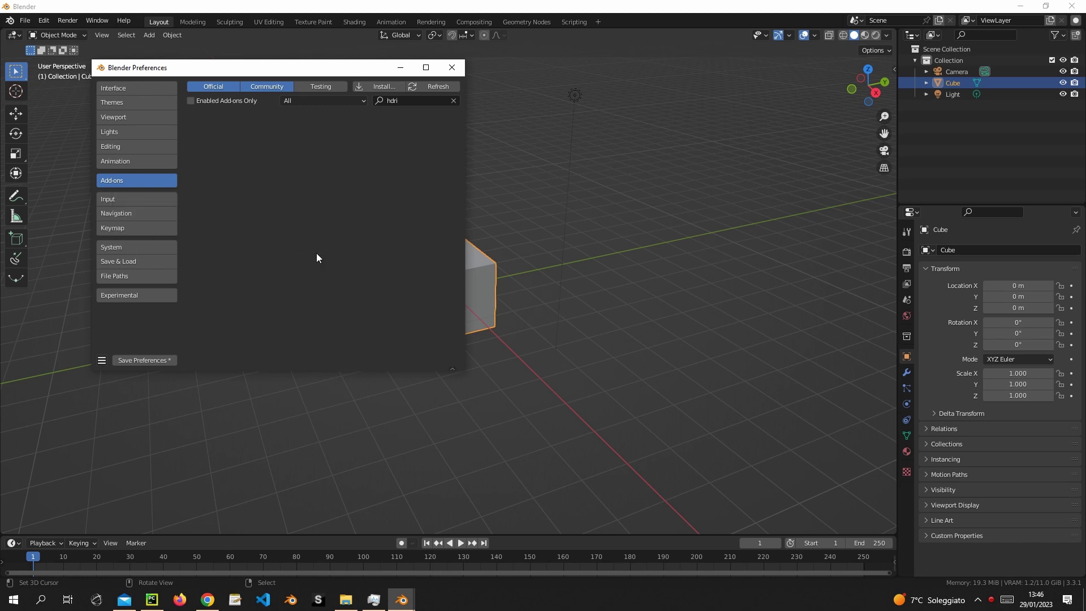
Install the add-on from hdri_maker_v30100.zip in Downloaded Files
left_click(455, 100)
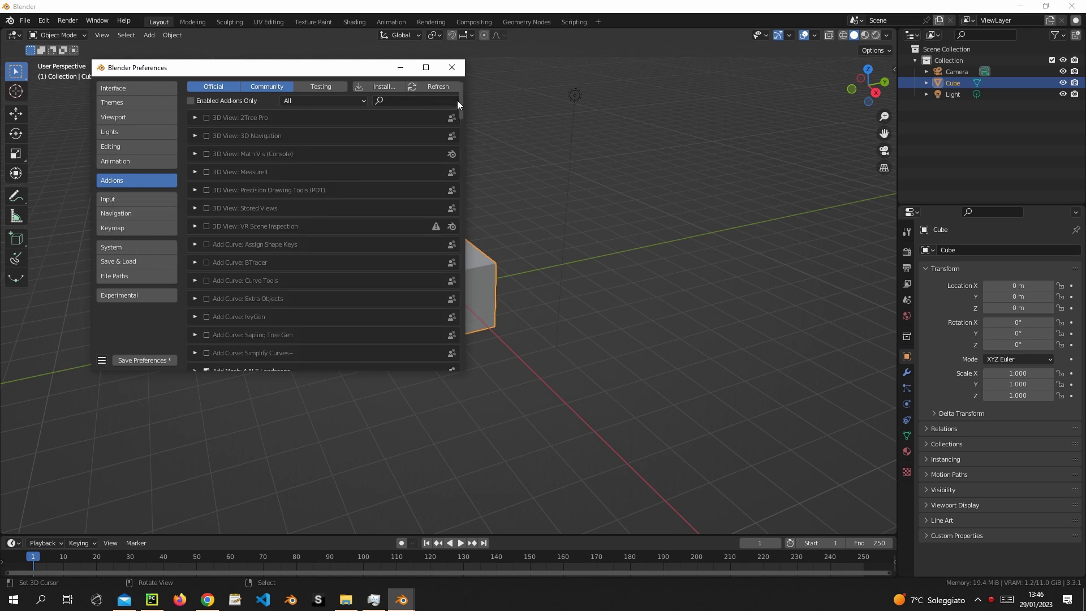
left_click(377, 86)
left_click(198, 63)
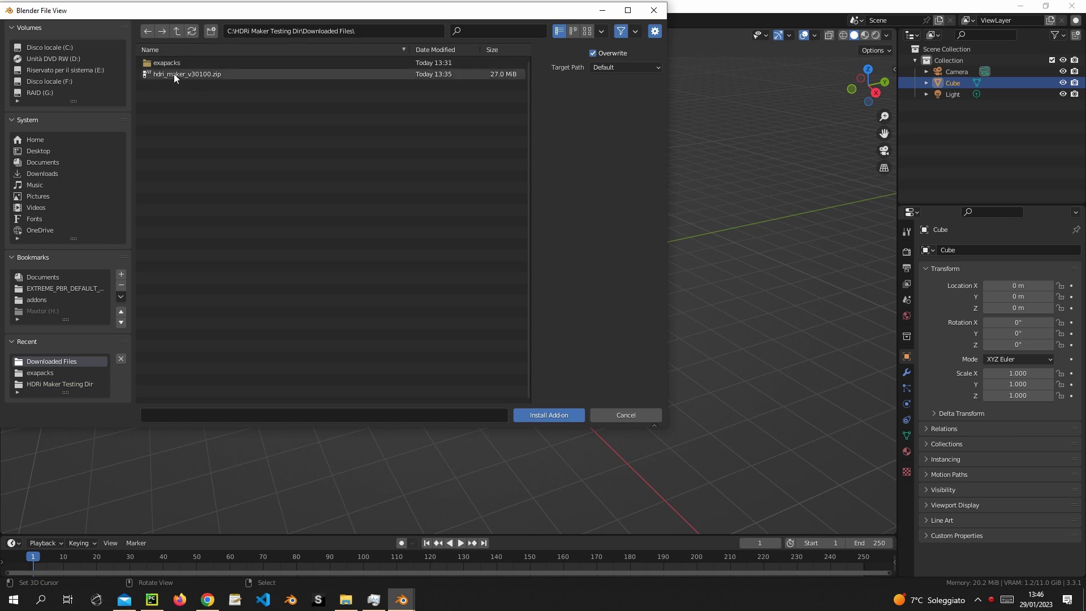
double_click(213, 73)
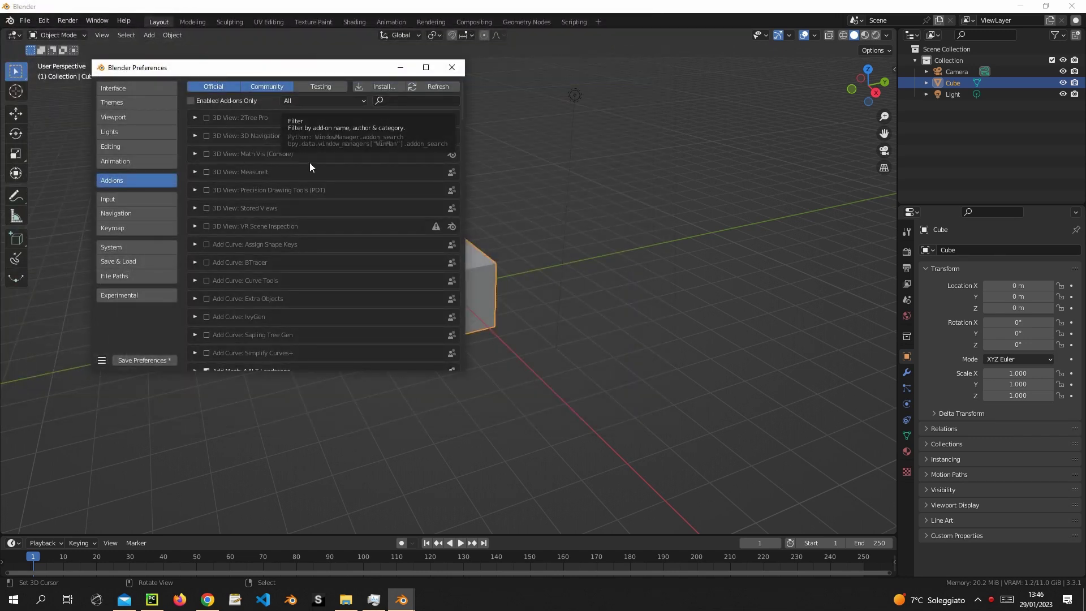
Enable HDRi Maker 3.0.100 and bring its library settings into view
left_click_drag(372, 74, 407, 92)
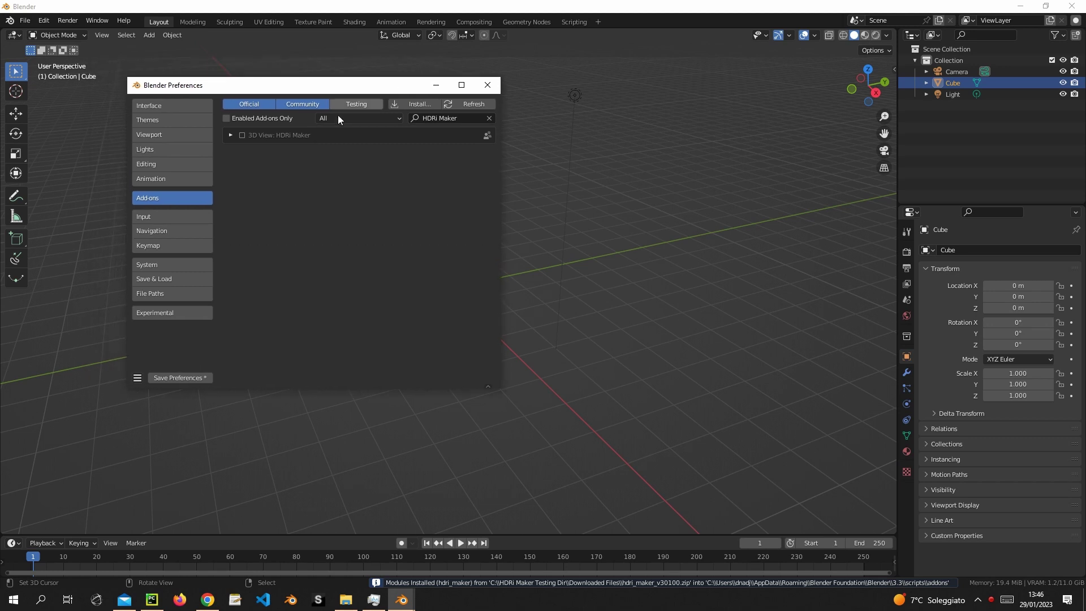
left_click(230, 135)
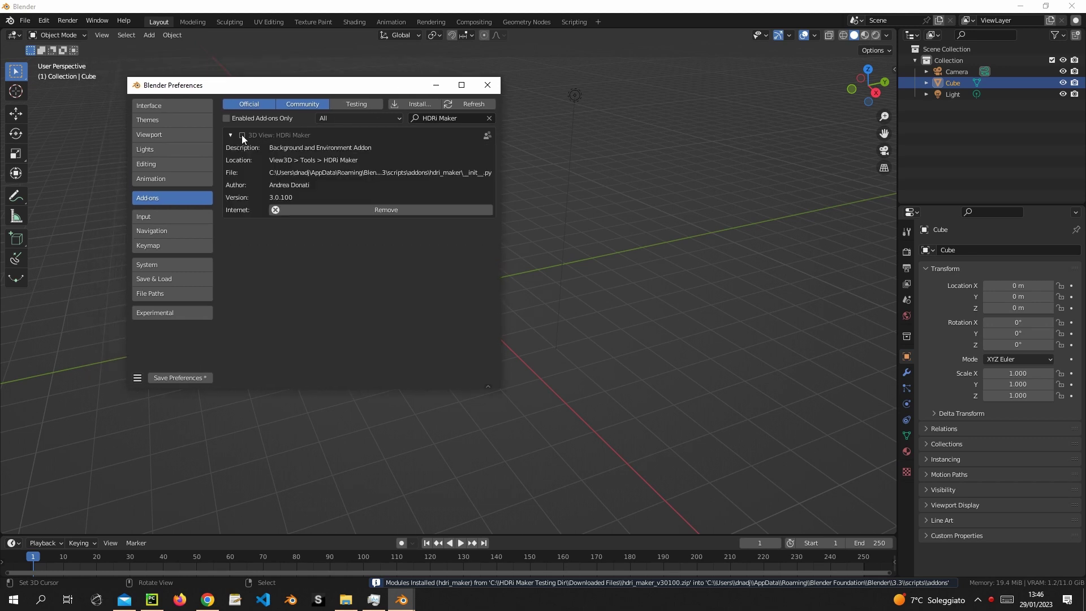
left_click(242, 135)
scroll(283, 233, "down", 1)
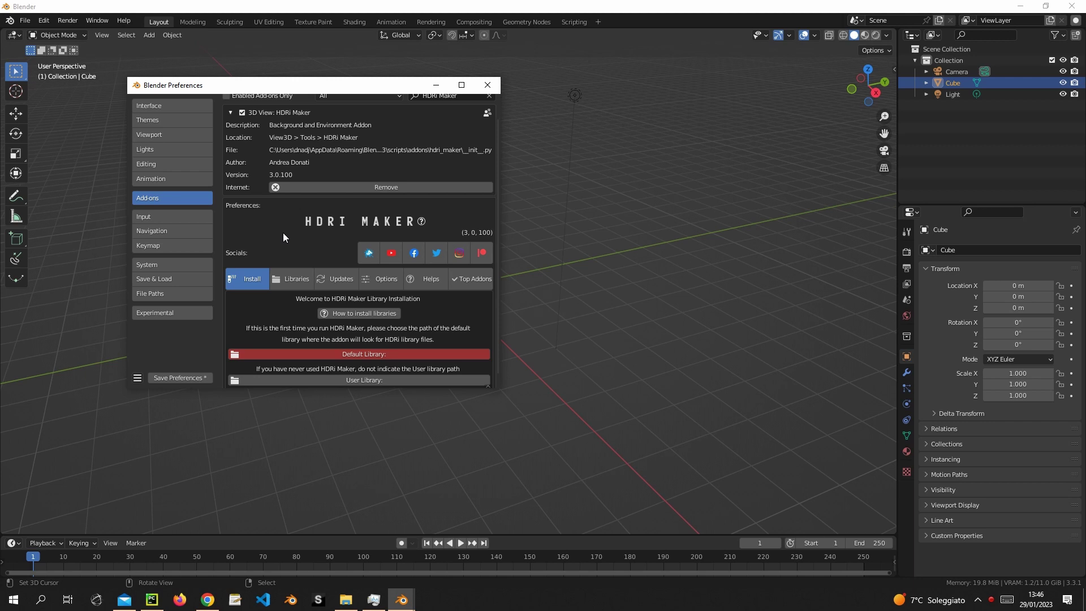
scroll(283, 237, "down", 1)
left_click_drag(362, 89, 479, 79)
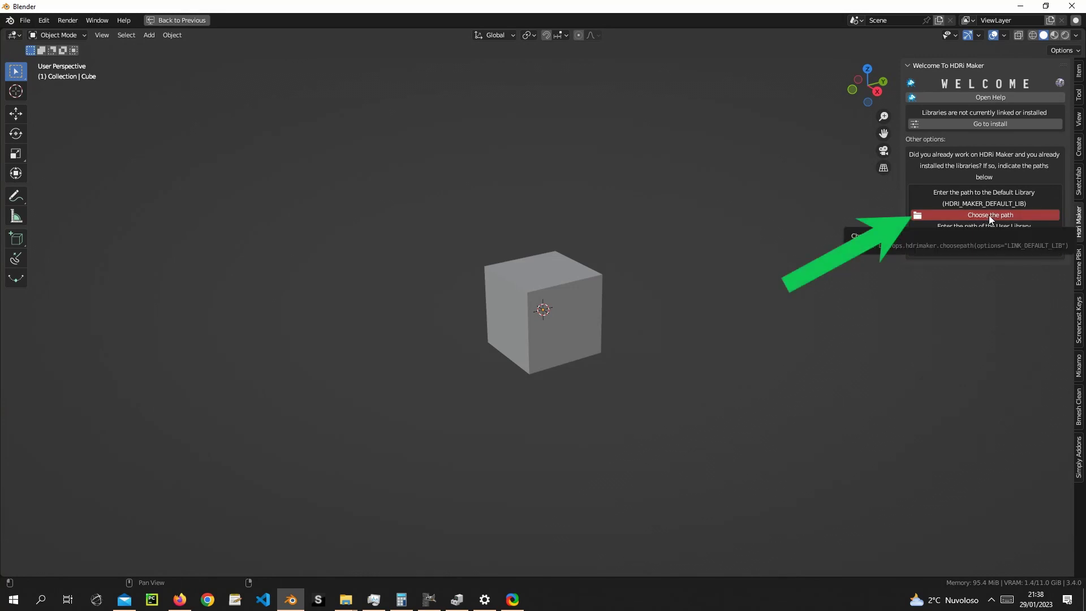
Set the Default Library path to the HDRI_MAKER_LIB folder under Old Libraries
left_click(989, 215)
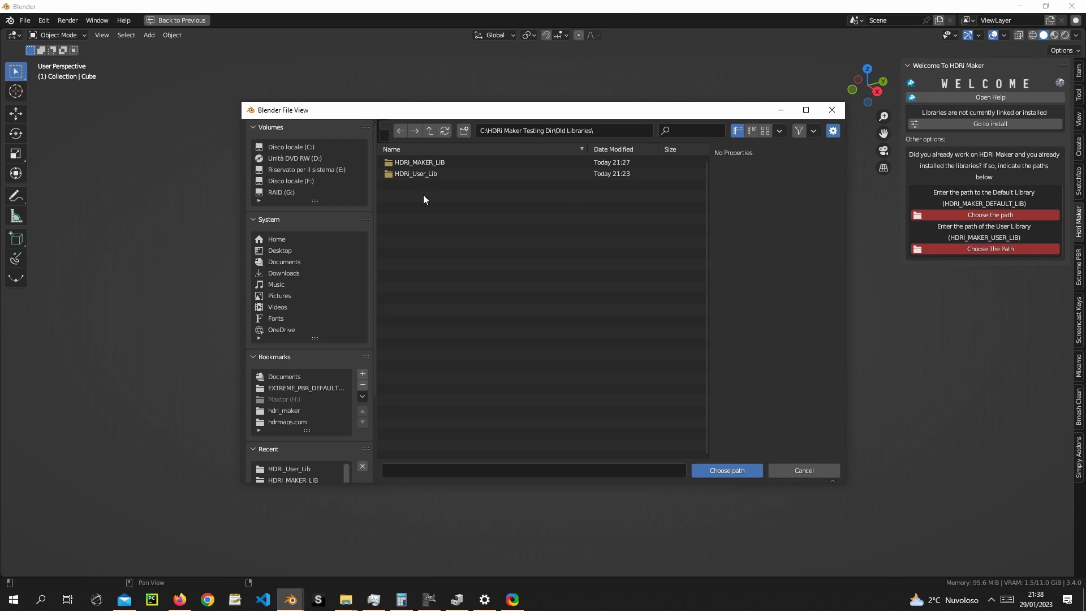
double_click(434, 163)
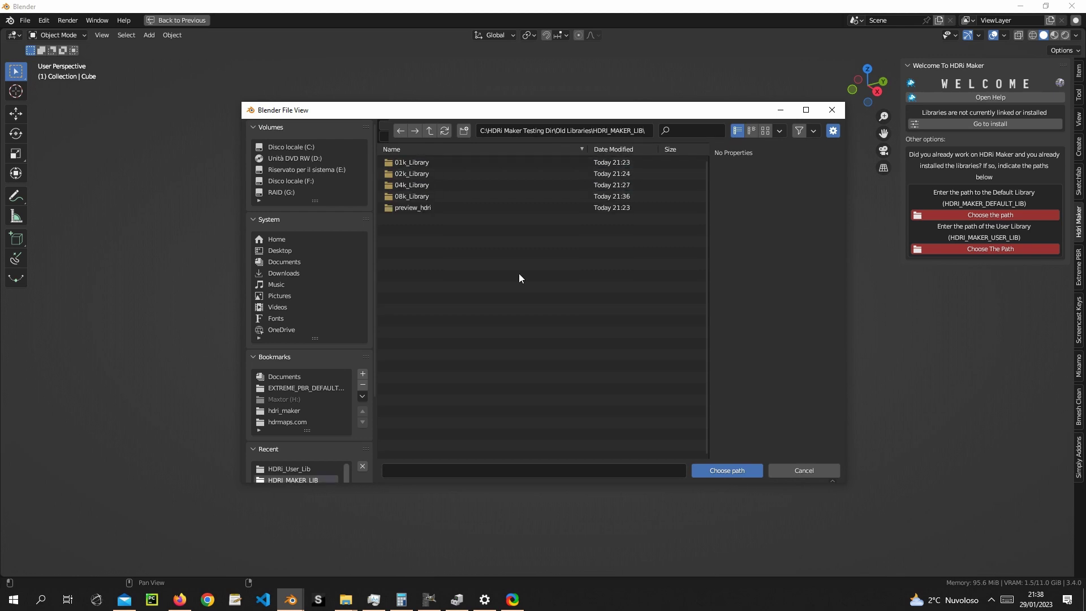
left_click(729, 471)
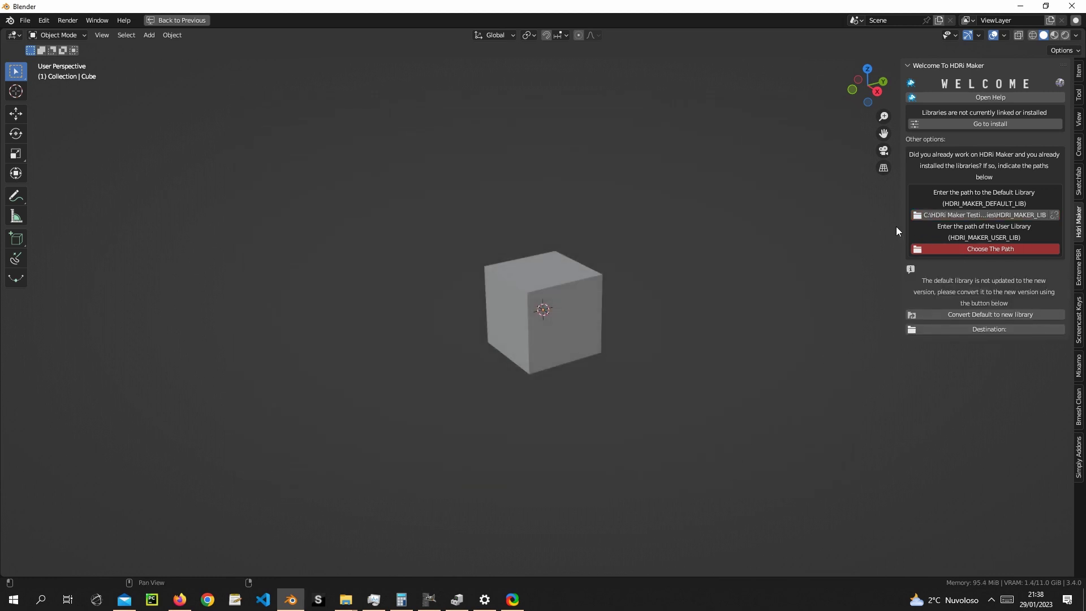
Set the User Library path to the HDRi_User_Lib folder under Old Libraries
left_click_drag(901, 226, 759, 239)
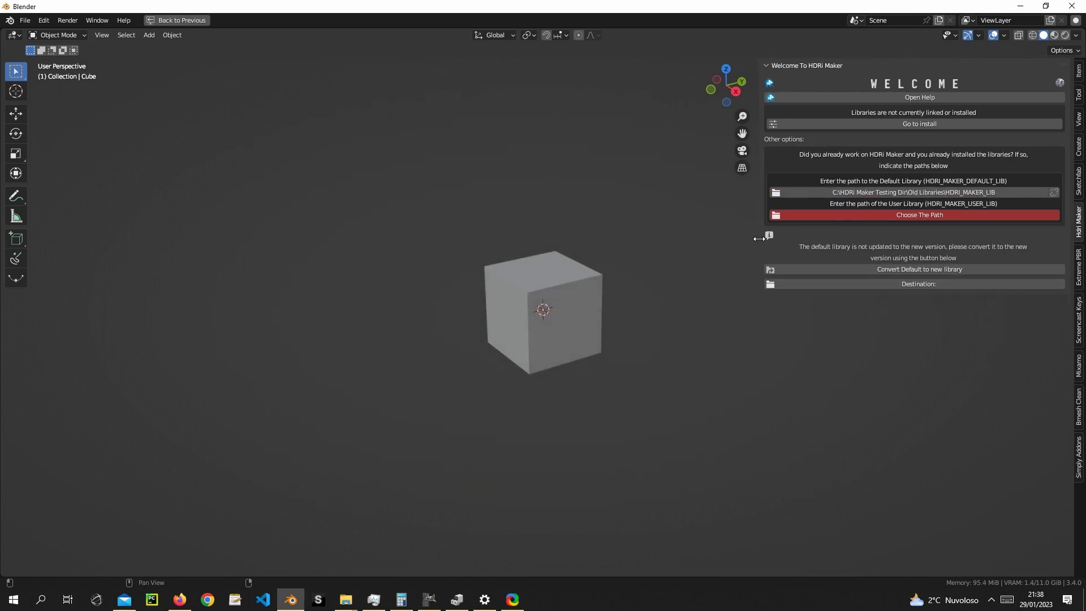
left_click(893, 218)
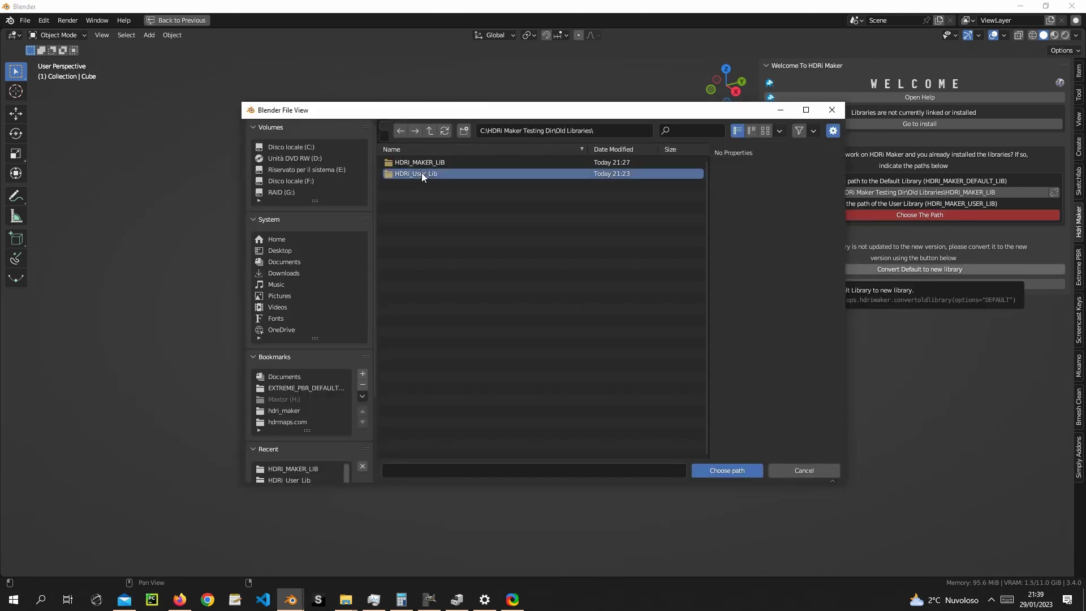
double_click(422, 172)
left_click(730, 471)
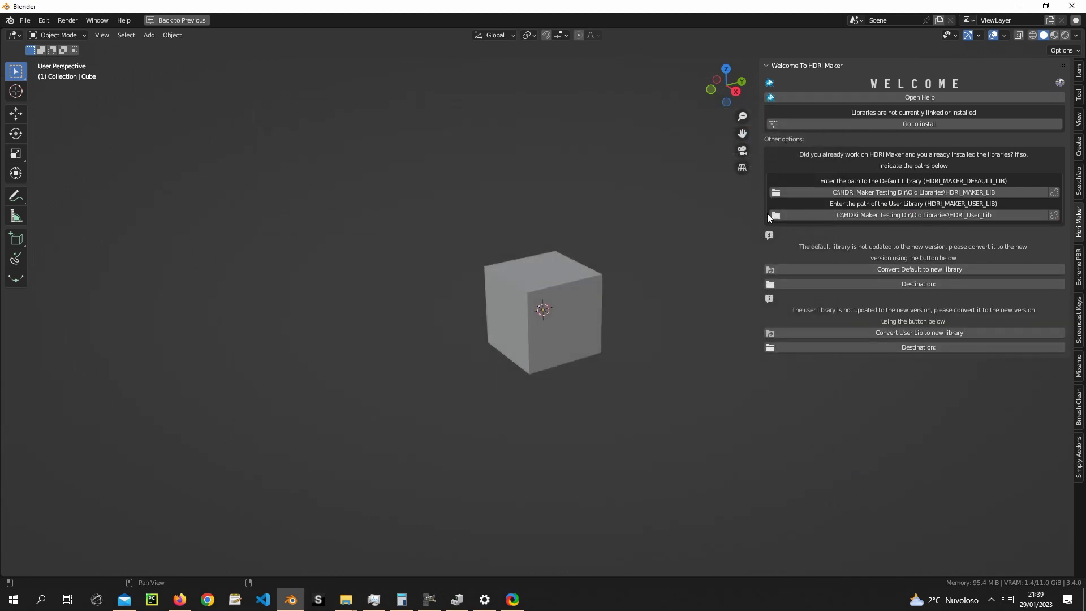
left_click_drag(759, 193, 853, 202)
left_click_drag(806, 241, 1082, 304)
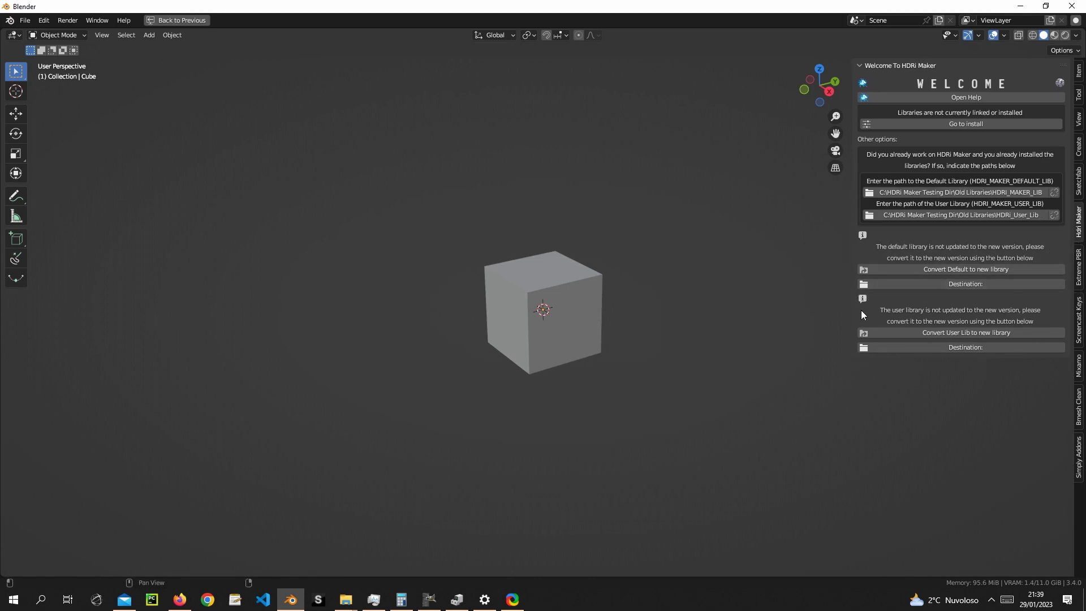
left_click_drag(823, 294, 1080, 370)
Point both default and user conversion destinations to C:\HDRi Maker Testing Dir
left_click(977, 284)
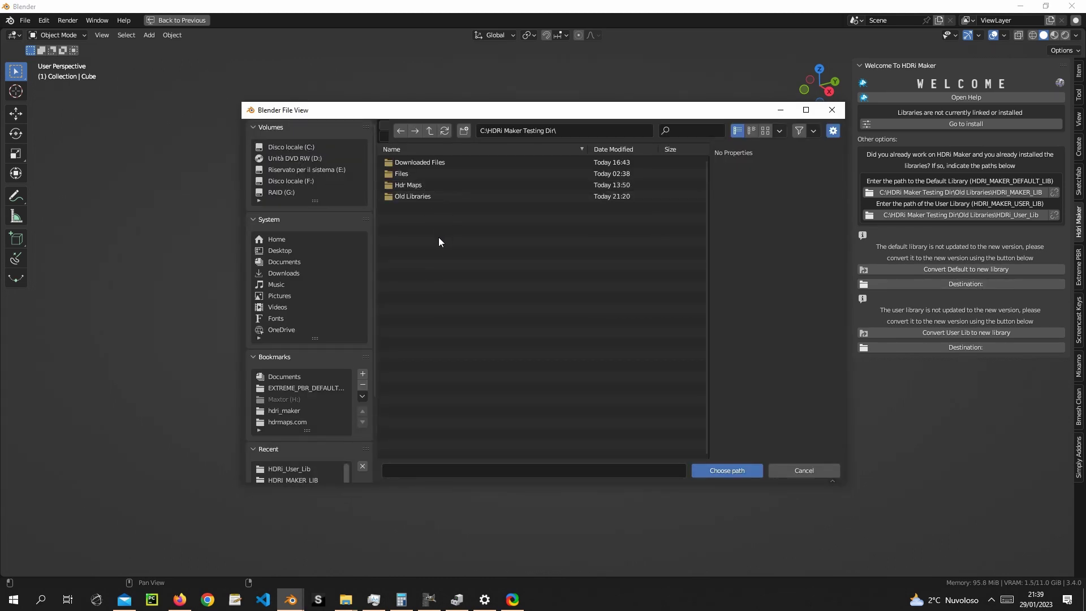
left_click(733, 471)
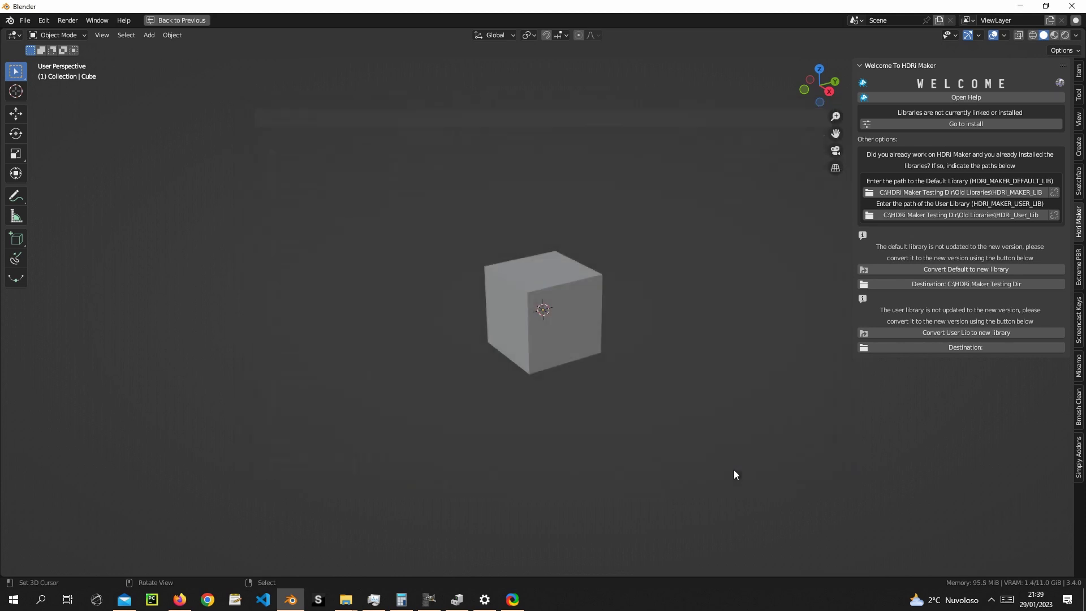
left_click(962, 347)
double_click(444, 185)
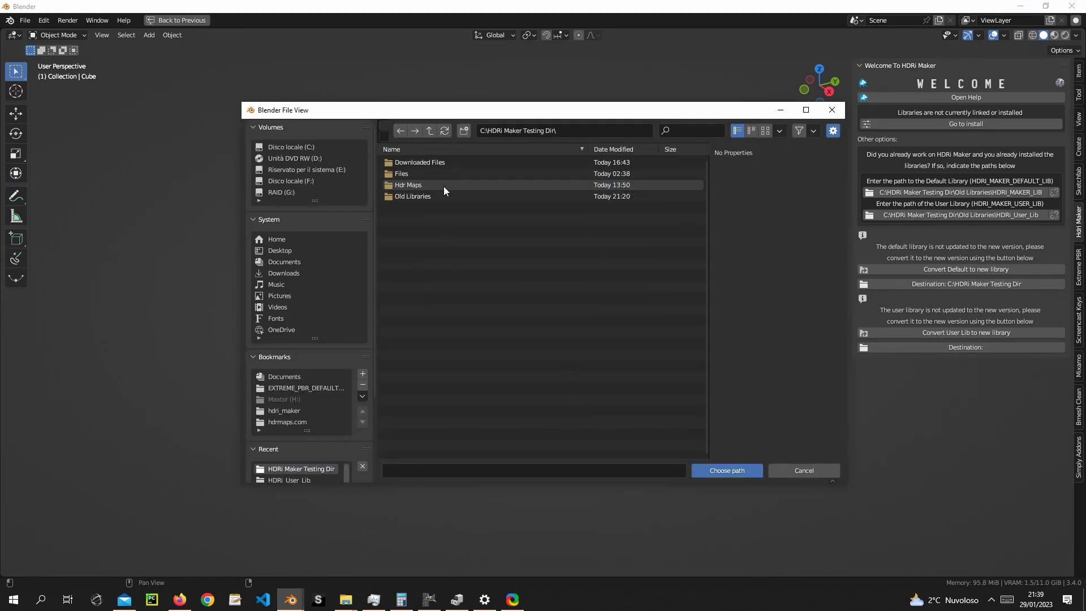
left_click(735, 471)
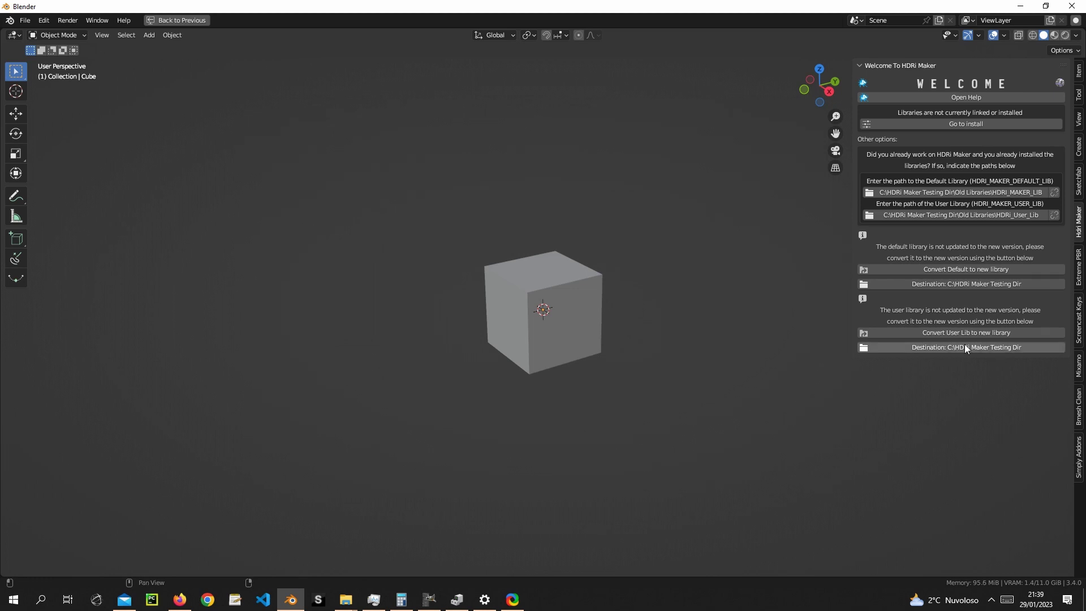
Convert the old default library to the new library format
left_click(964, 271)
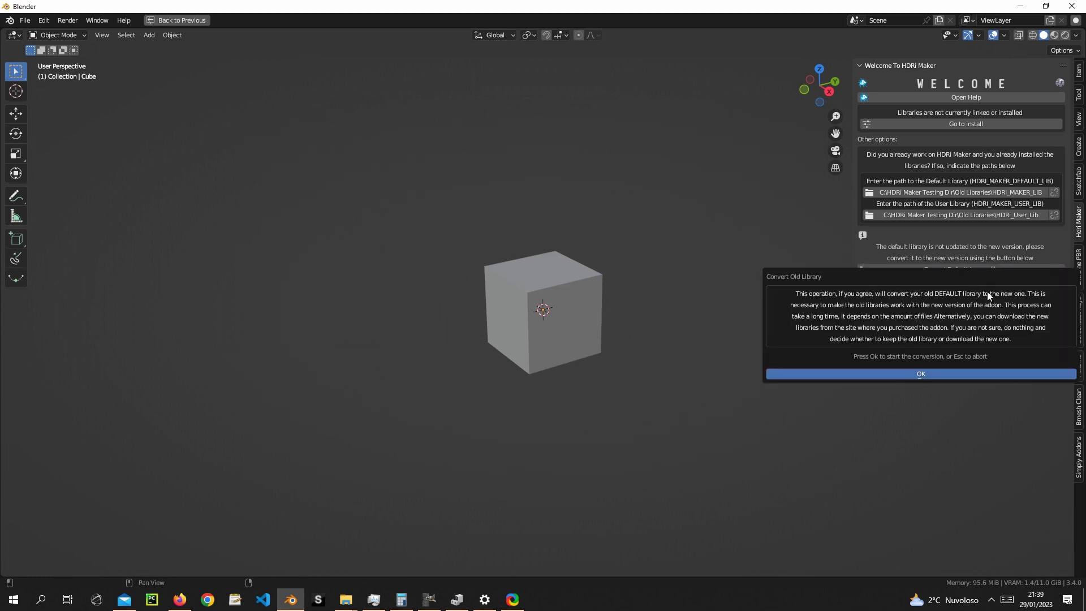
left_click(928, 376)
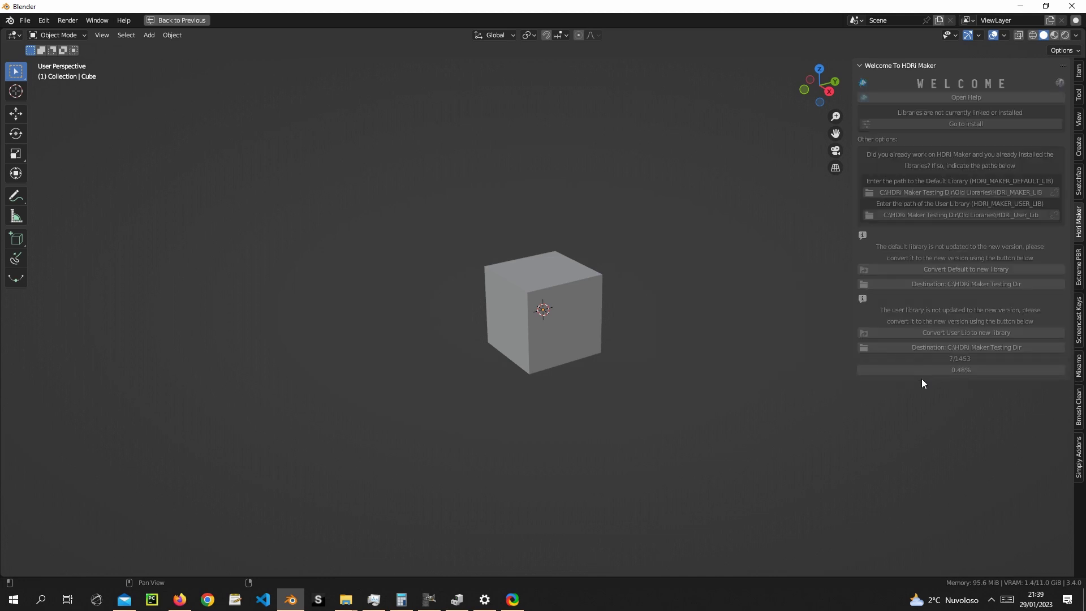
left_click_drag(853, 288, 873, 288)
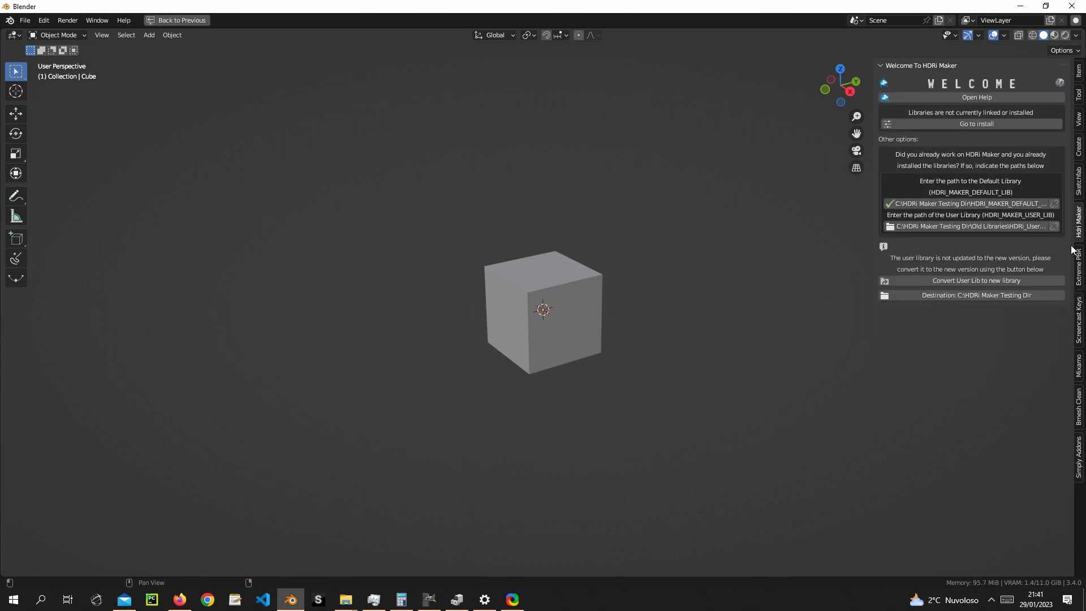
left_click_drag(859, 189, 902, 214)
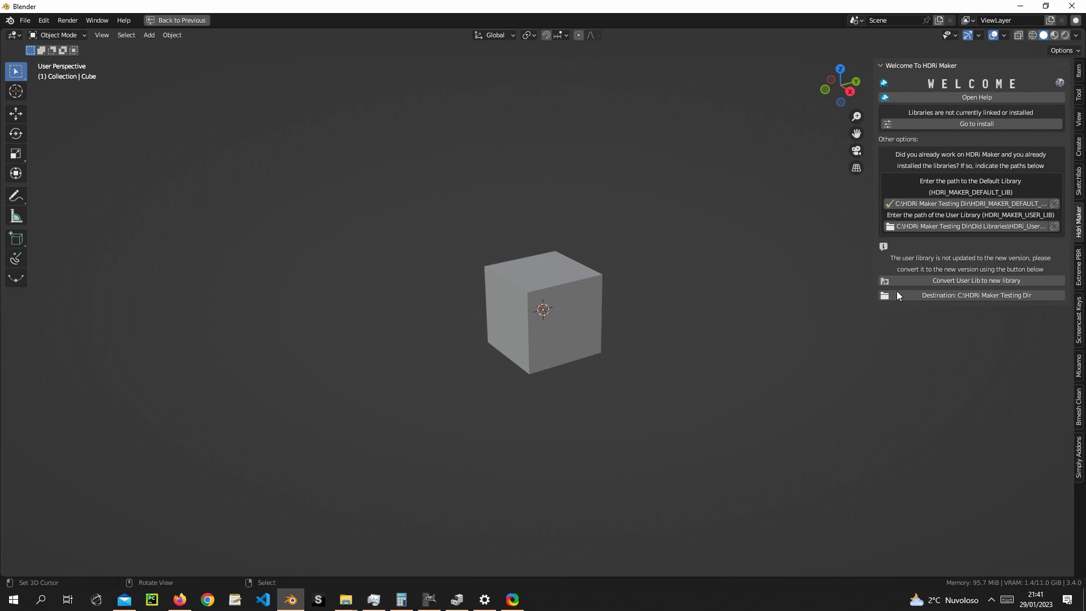
Convert the old user library, then browse the City-Town Location category
left_click(1002, 281)
left_click(987, 385)
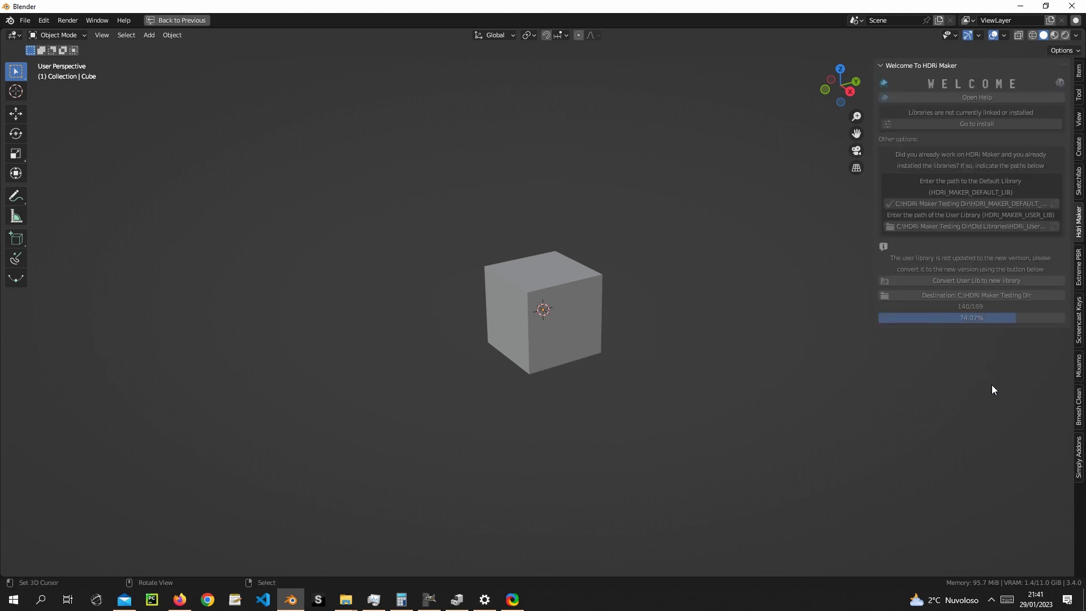
left_click(965, 95)
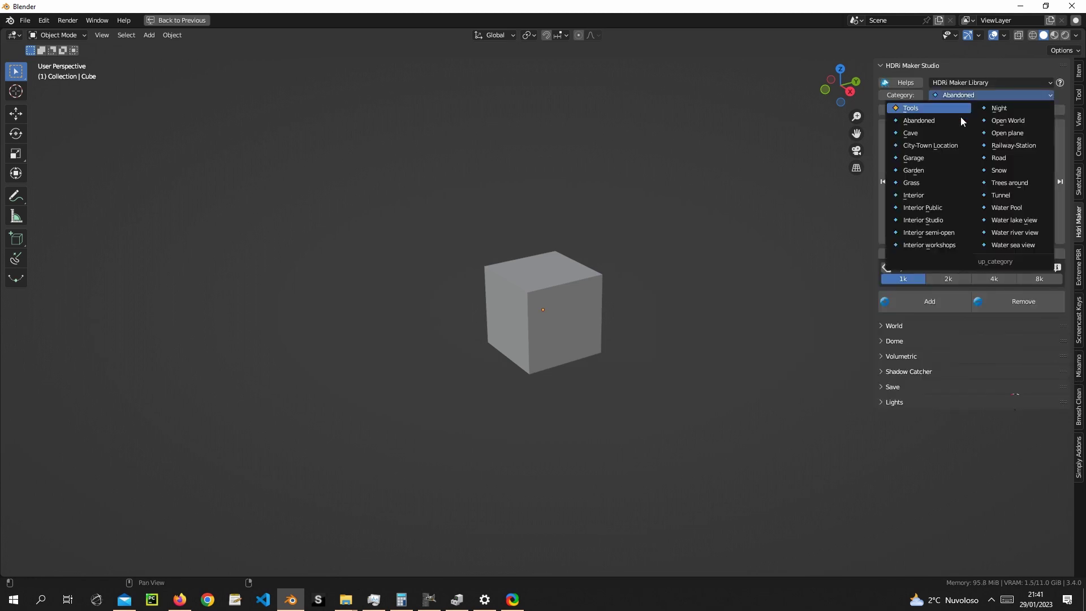
left_click(931, 146)
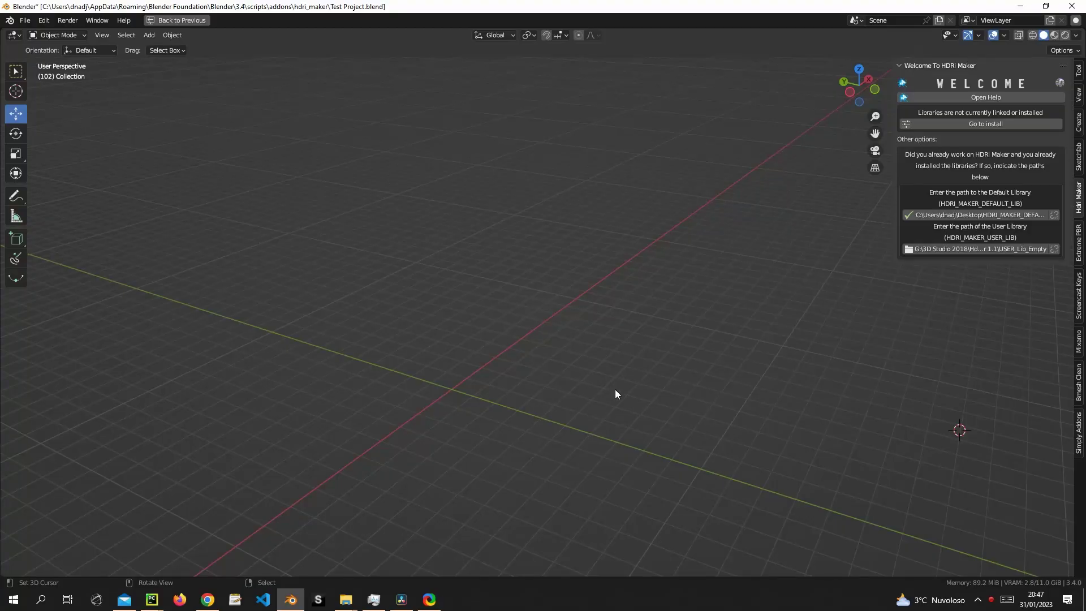
Unlink the old User Library path and make a new empty user library
middle_click_drag(615, 394, 651, 350, "shift")
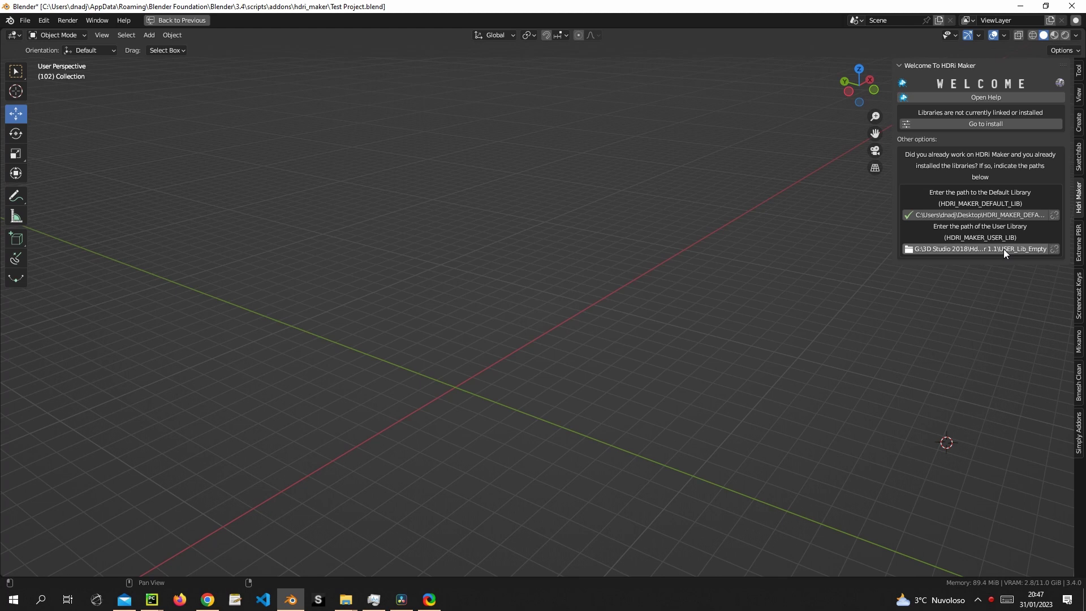
left_click(1054, 248)
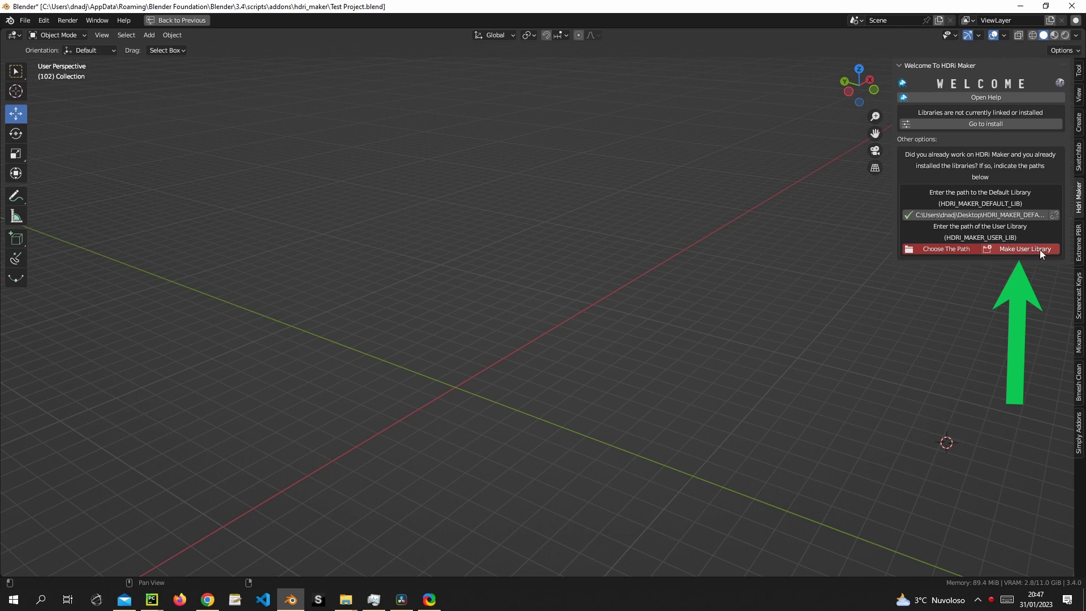
left_click(1035, 249)
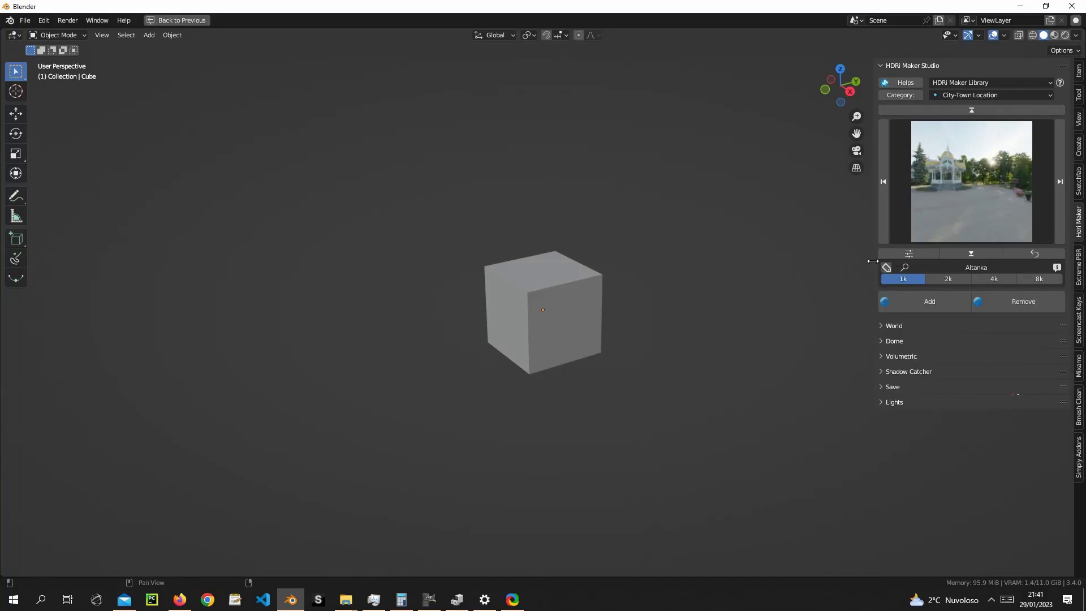
Narrow the HDRi Maker sidebar
left_click_drag(873, 261, 893, 266)
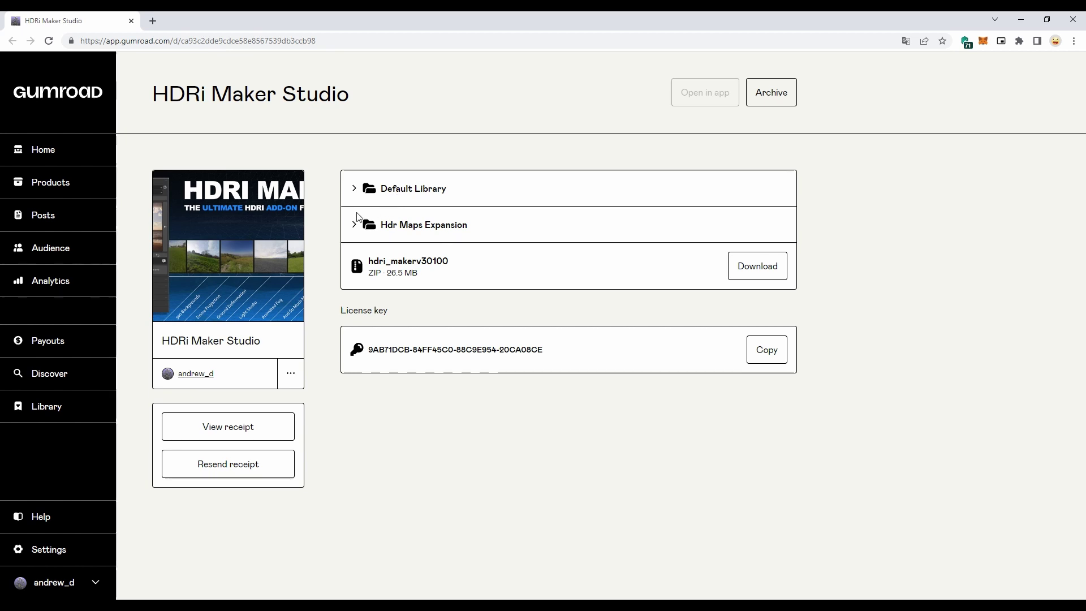
Save HDRMkr_Main_Vol_001.exapack into Downloaded Files\exapacks, overwriting the existing copy
left_click(355, 190)
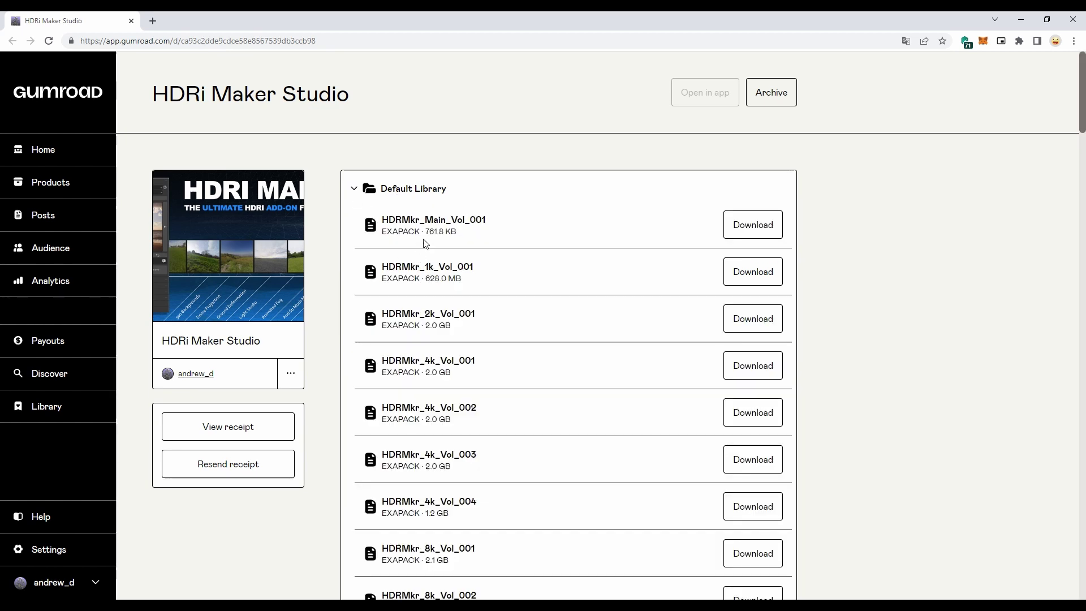
left_click(743, 227)
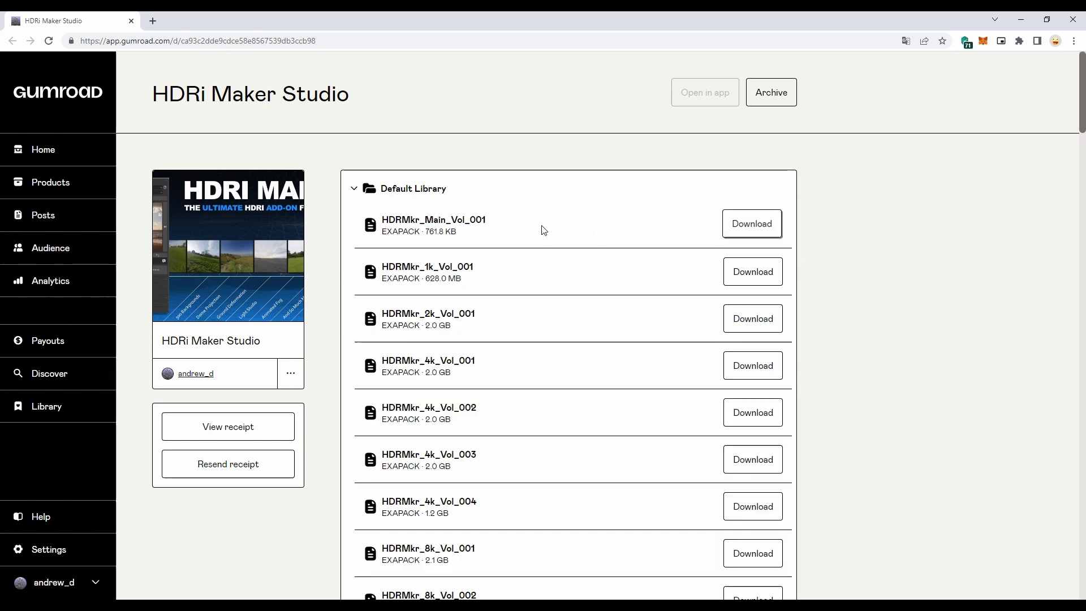
left_click_drag(487, 221, 381, 222)
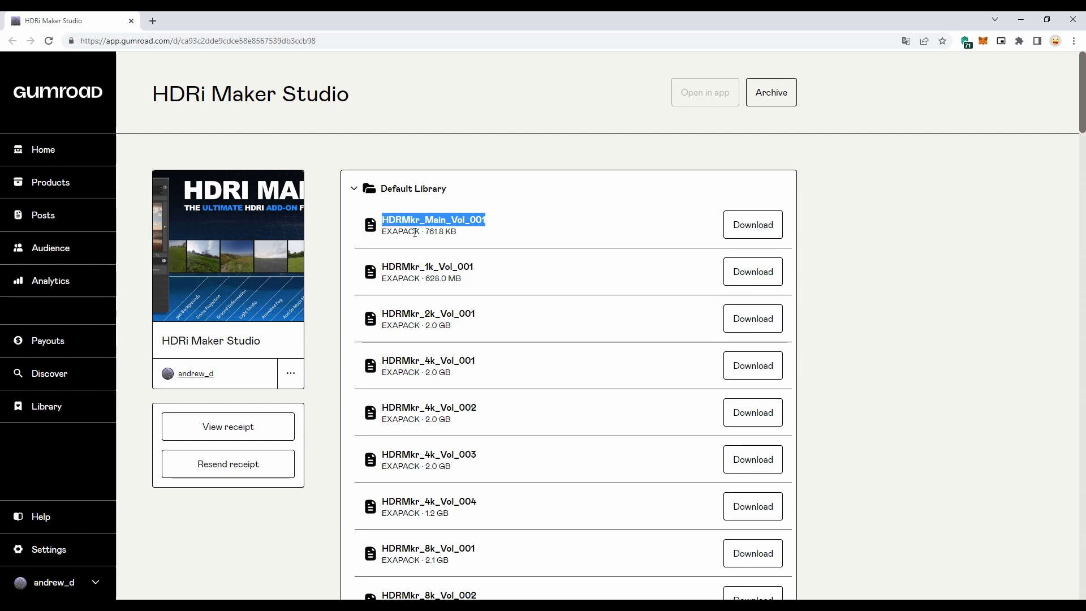
left_click(772, 231)
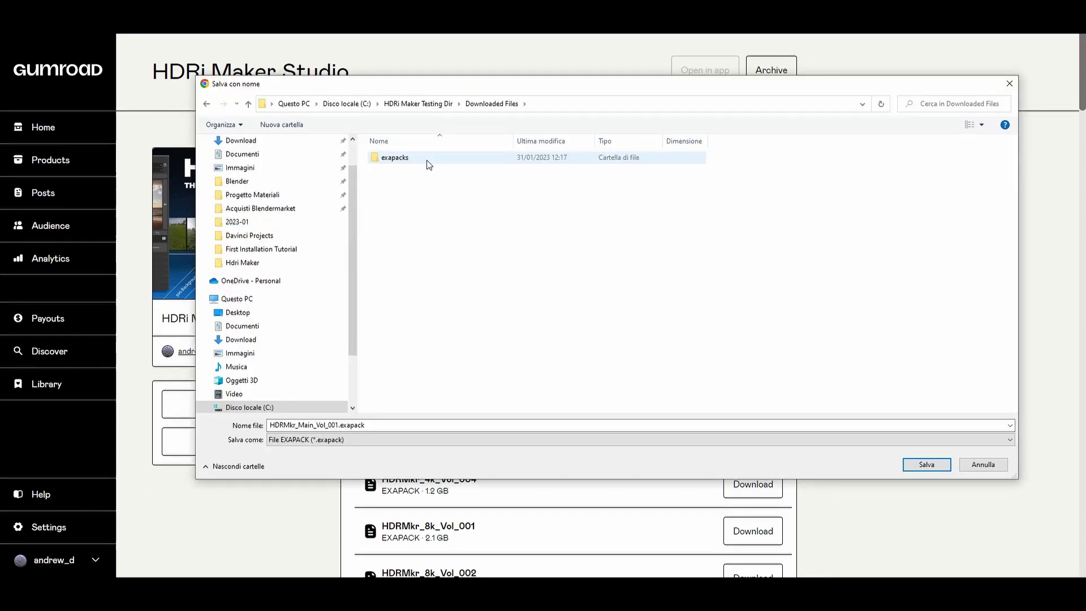
double_click(394, 158)
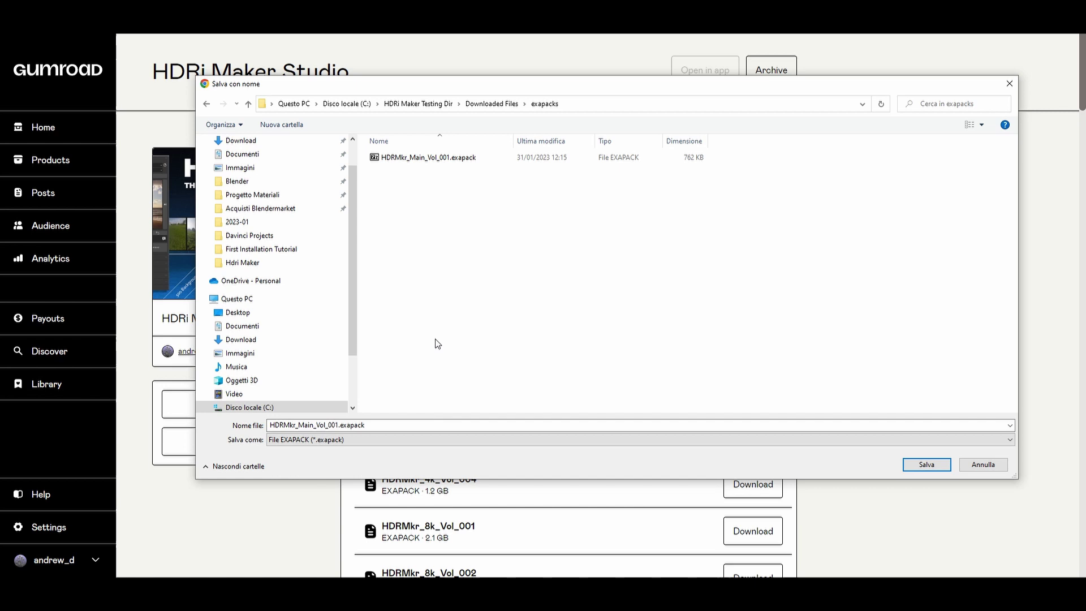
left_click(938, 465)
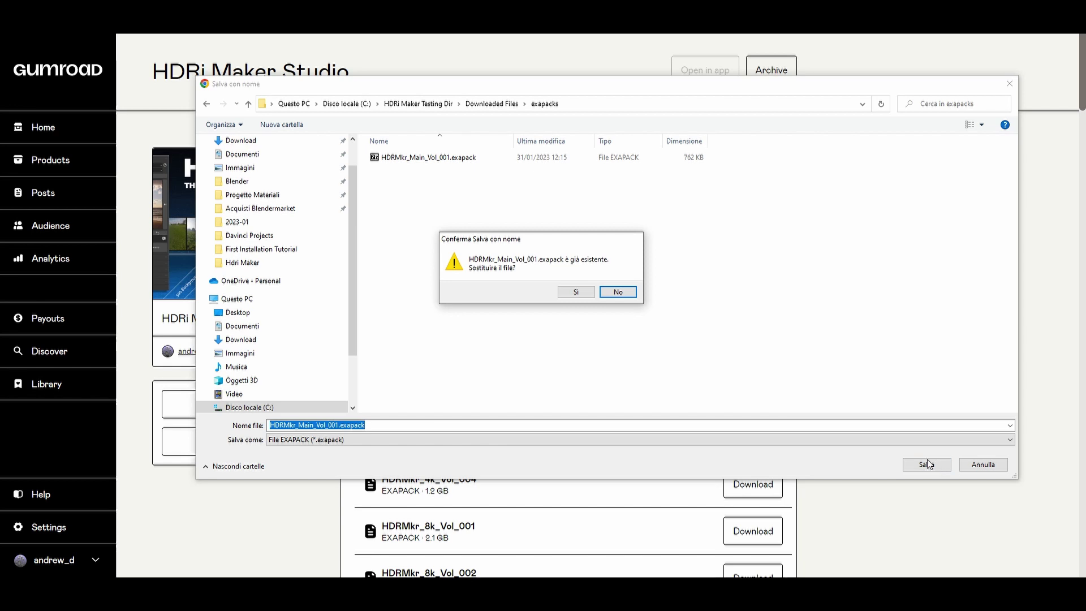
left_click(580, 292)
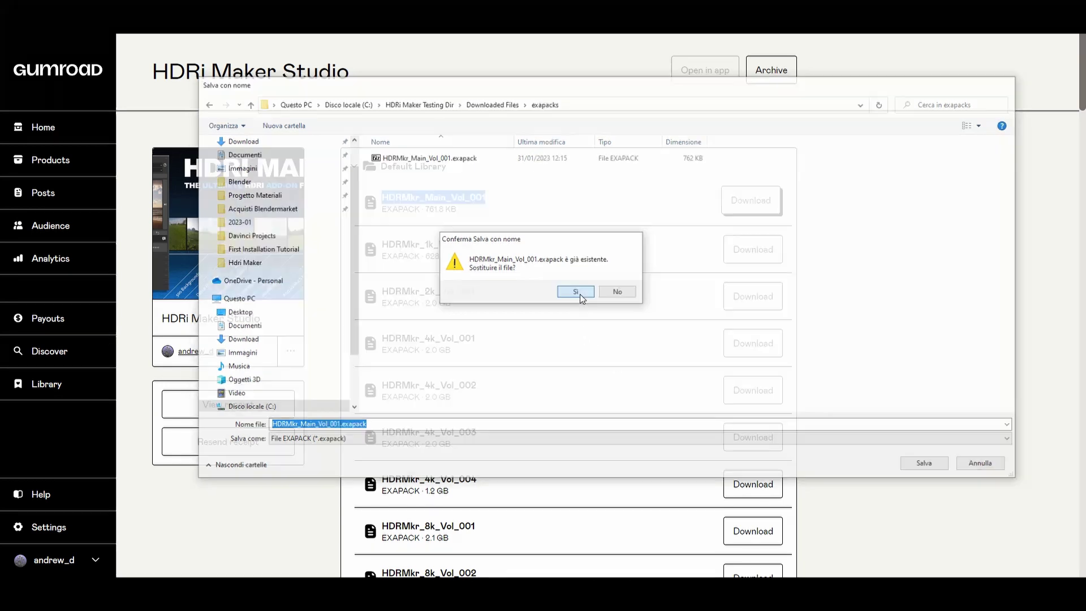
Find HDRMkr_16k_Vol_001 in the Gumroad list and save its download into the exapacks folder
scroll(519, 299, "down", 5)
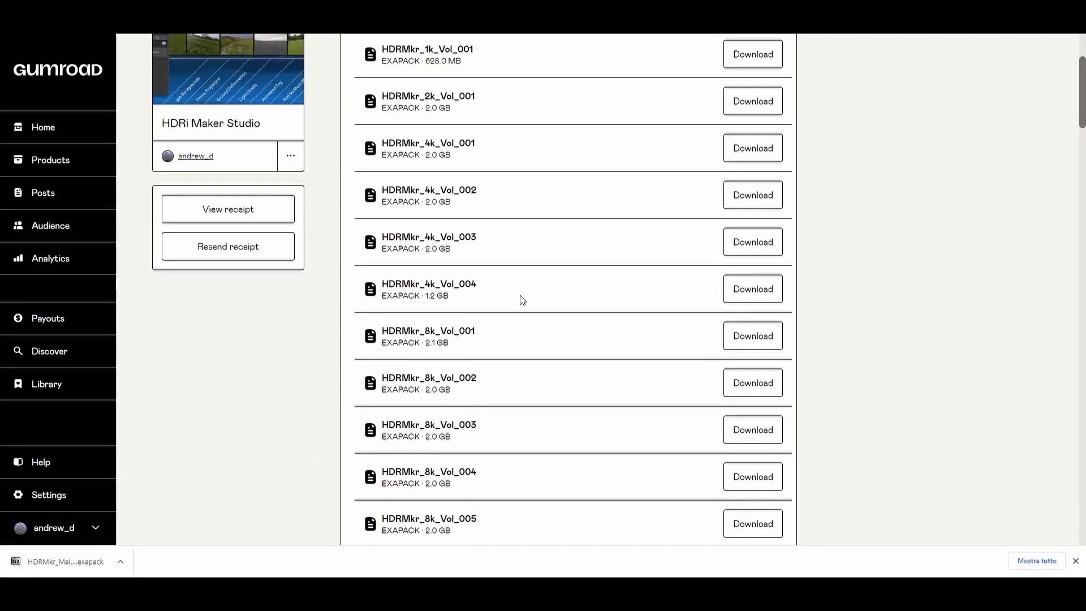
scroll(522, 300, "down", 8)
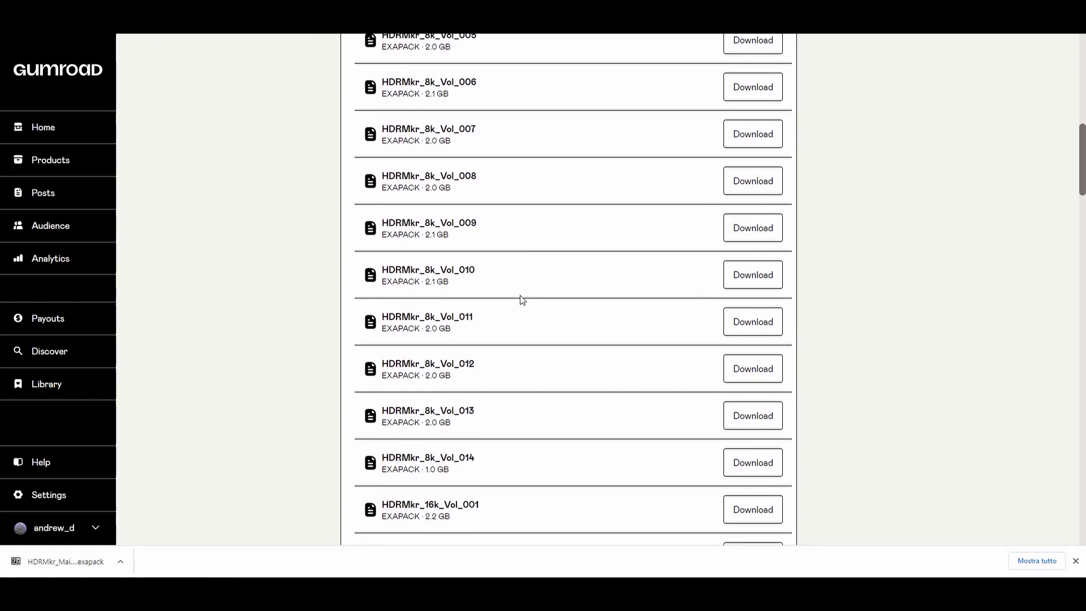
scroll(522, 300, "down", 4)
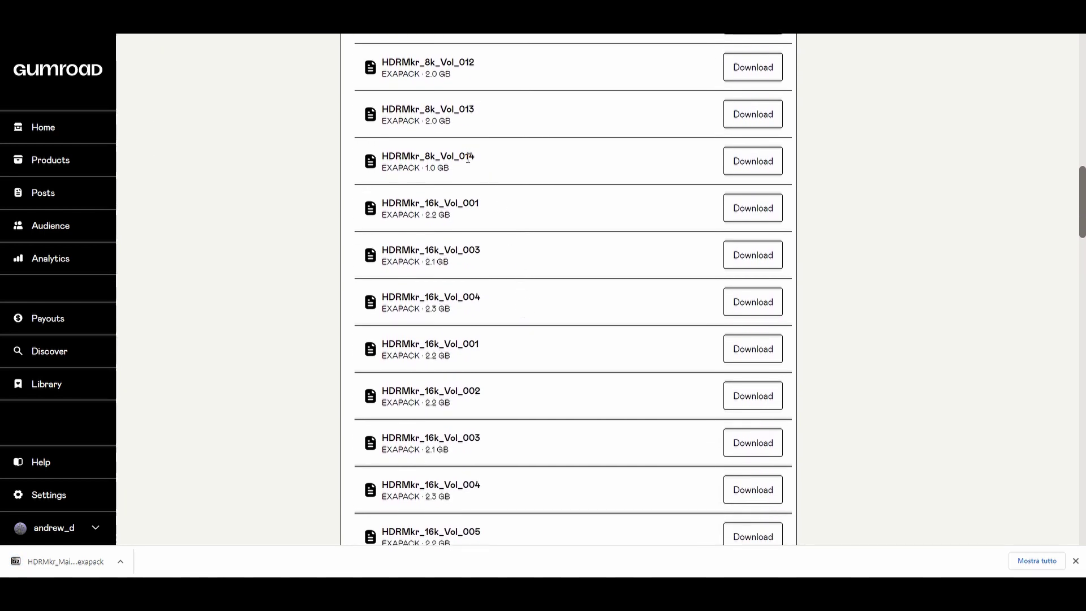
left_click_drag(468, 158, 384, 162)
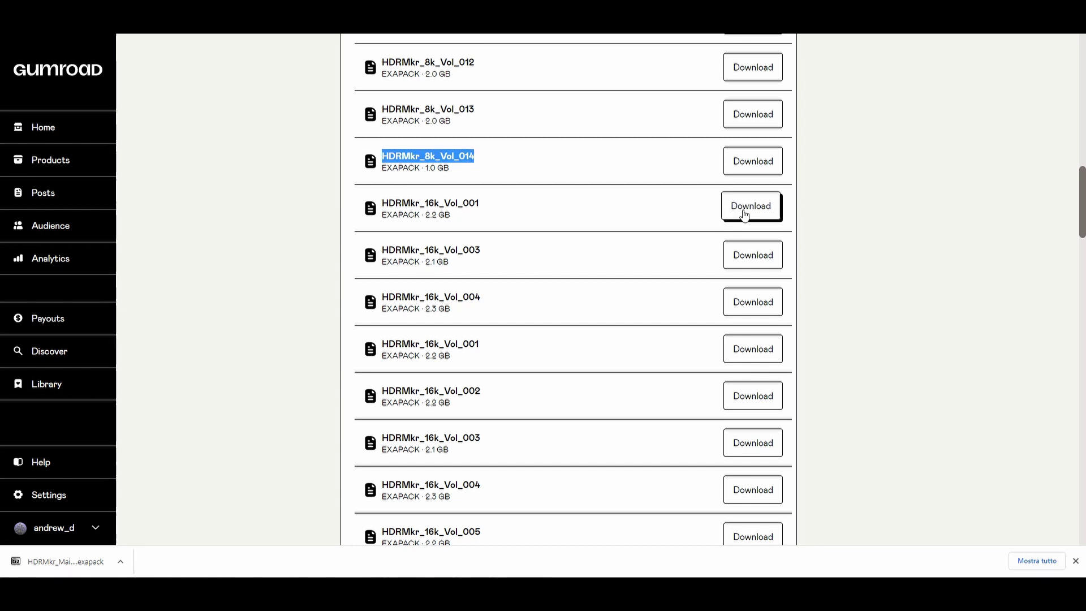
left_click_drag(479, 204, 381, 204)
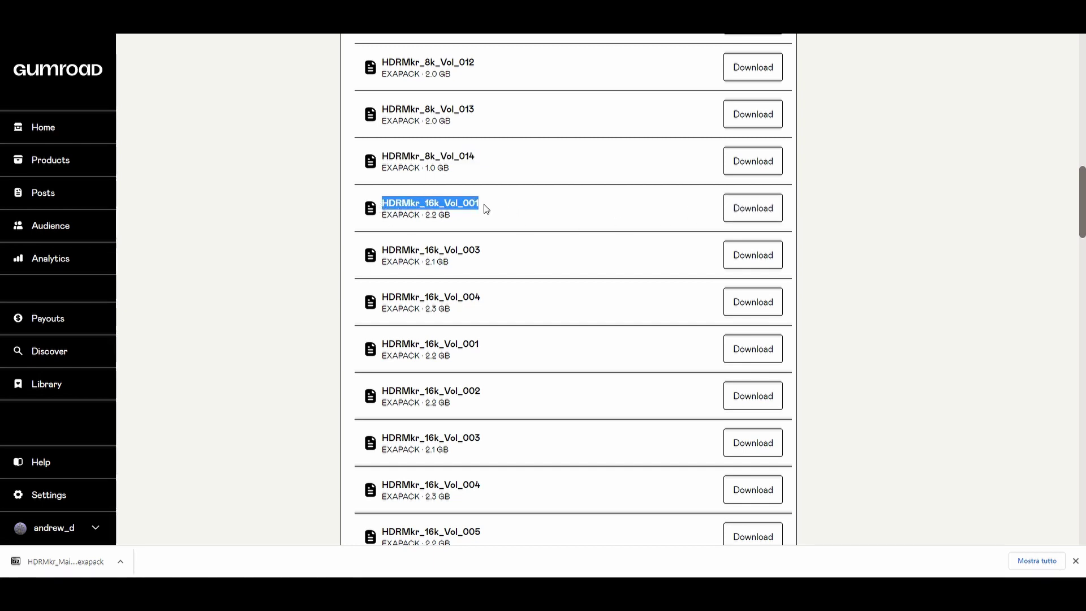
left_click(740, 214)
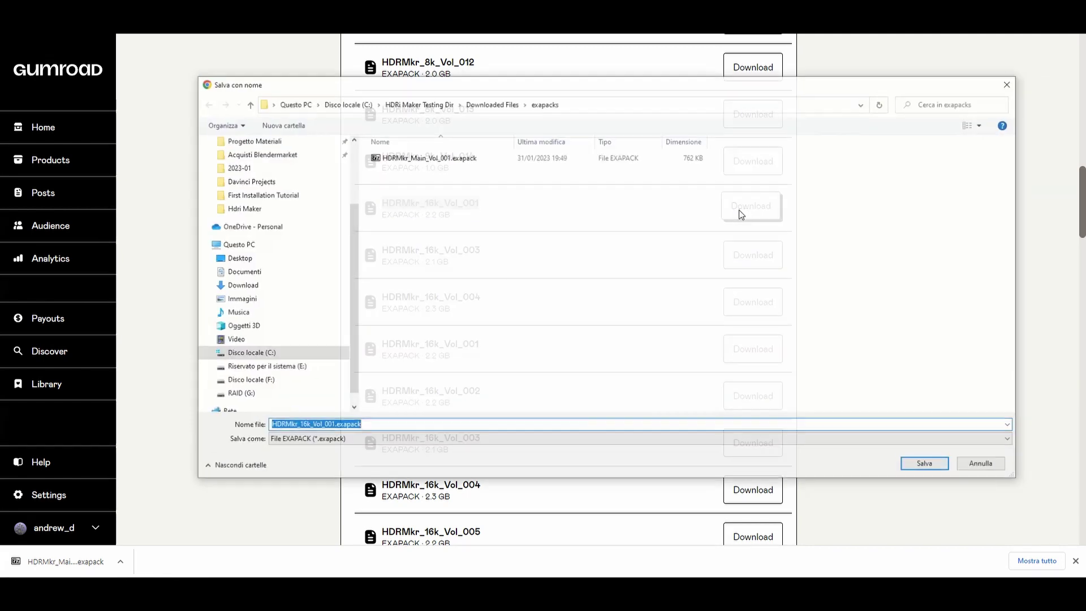
left_click(922, 465)
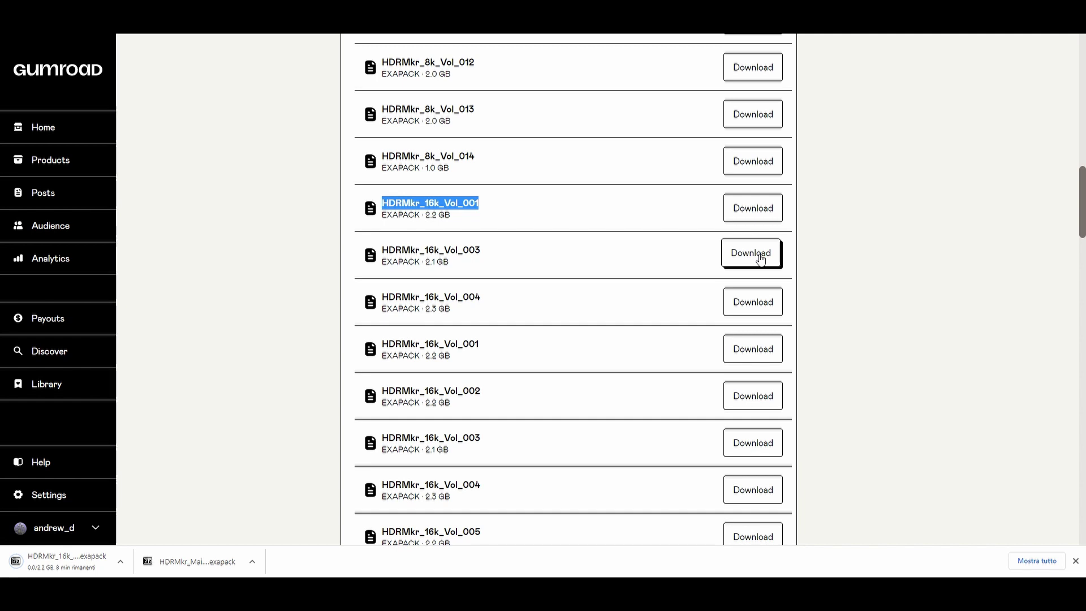
Download HDRMkr_16k_Vol_003 into the exapacks folder, saving it twice
left_click(762, 258)
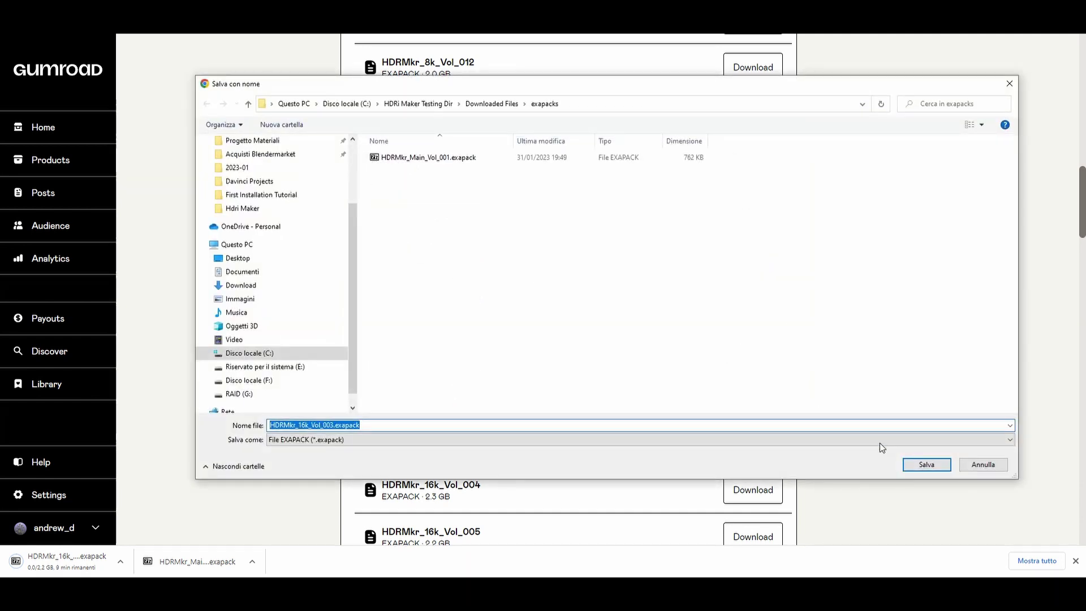
left_click(925, 467)
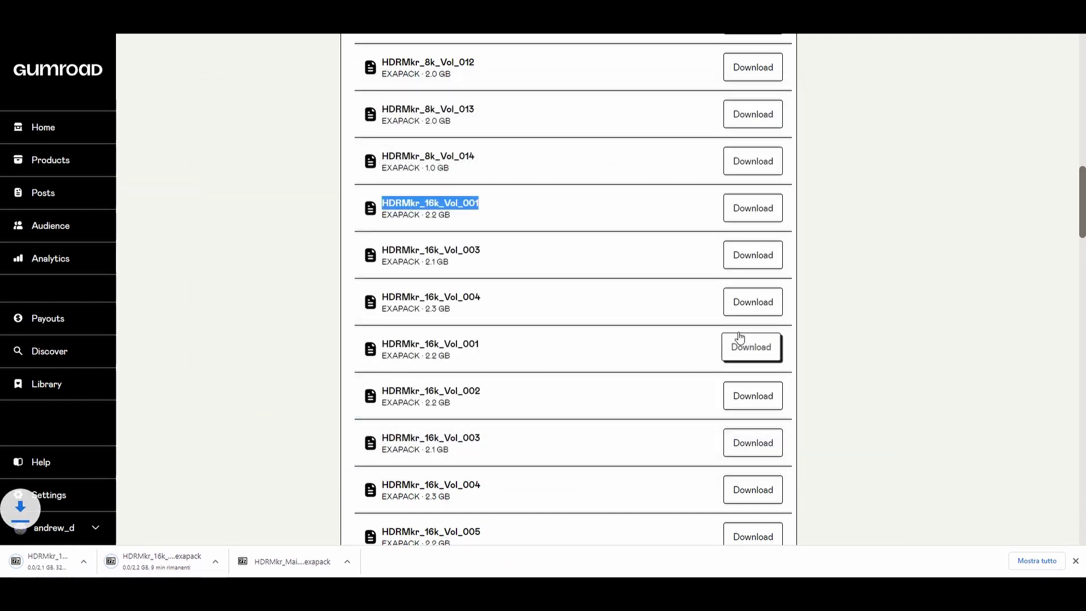
left_click(750, 260)
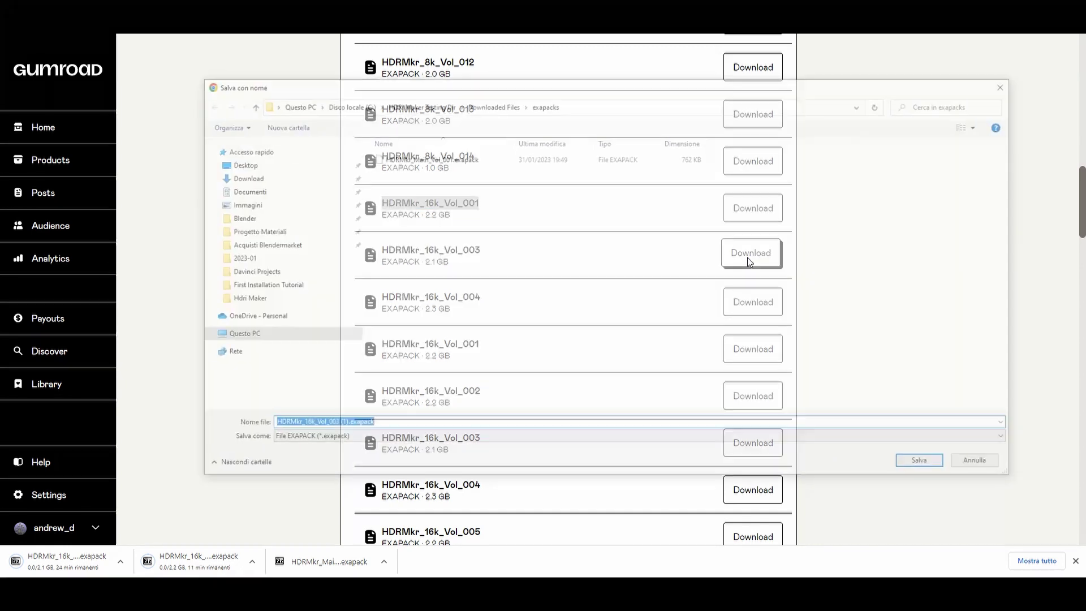
left_click(921, 462)
scroll(682, 415, "up", 13)
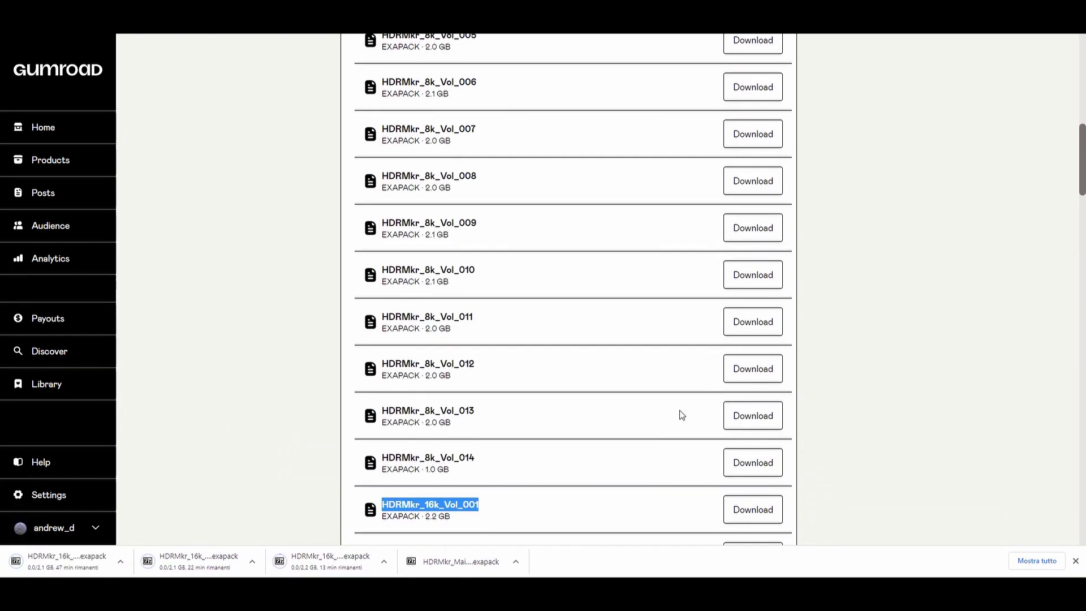
Collapse Default Library and expand the Hdr Maps Expansion folder to view its files
scroll(682, 415, "up", 4)
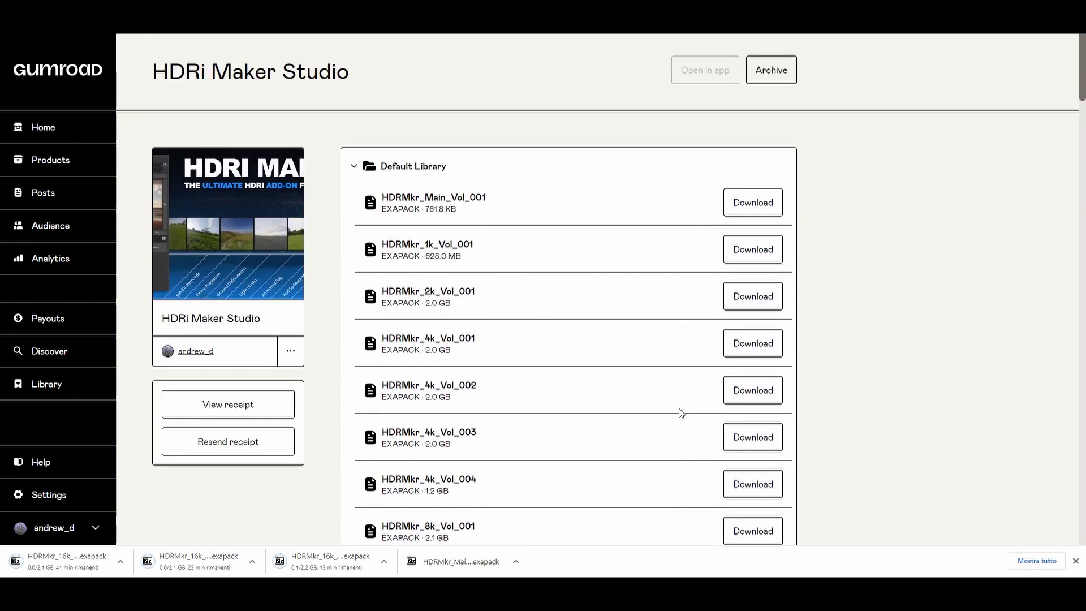
left_click(354, 168)
left_click(353, 202)
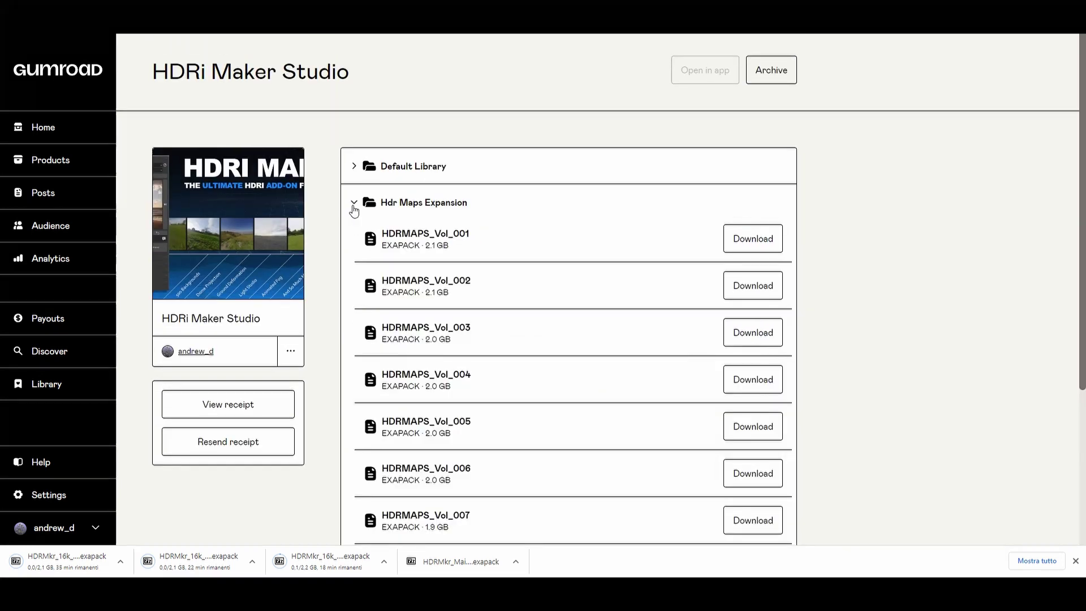
scroll(451, 200, "down", 3)
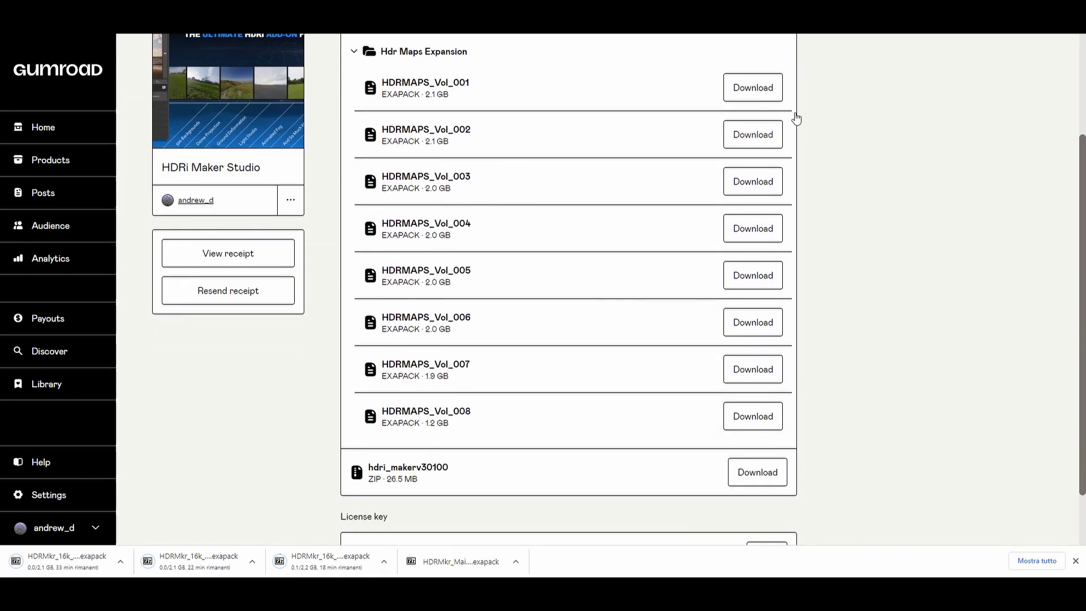
left_click_drag(779, 113, 505, 478)
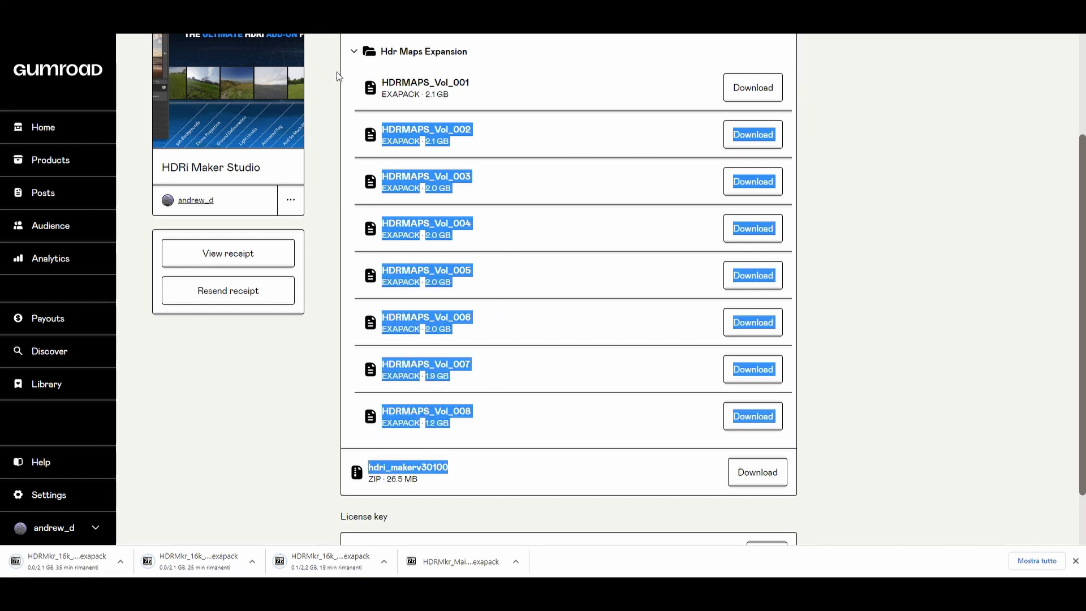
left_click_drag(344, 50, 566, 427)
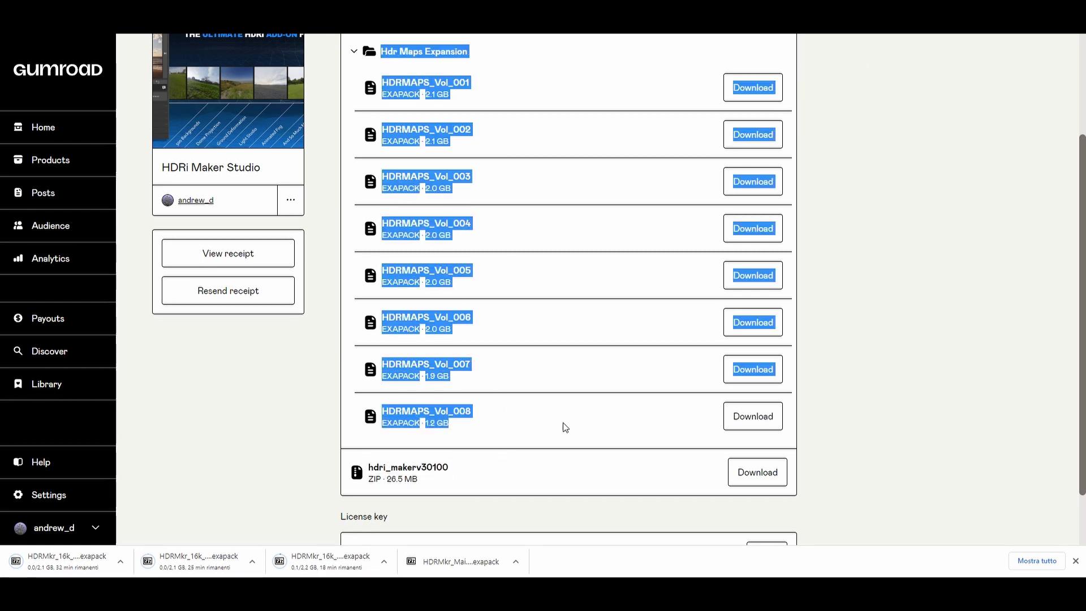
left_click(892, 415)
scroll(804, 397, "up", 3)
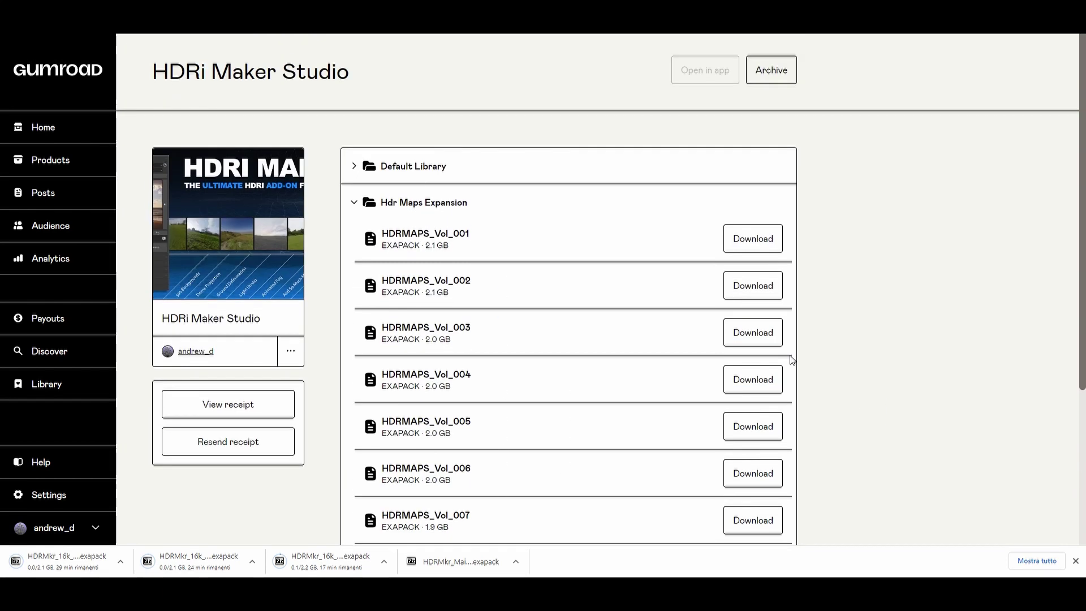
Download HDRMAPS_Vol_001 into the exapacks folder
left_click(761, 239)
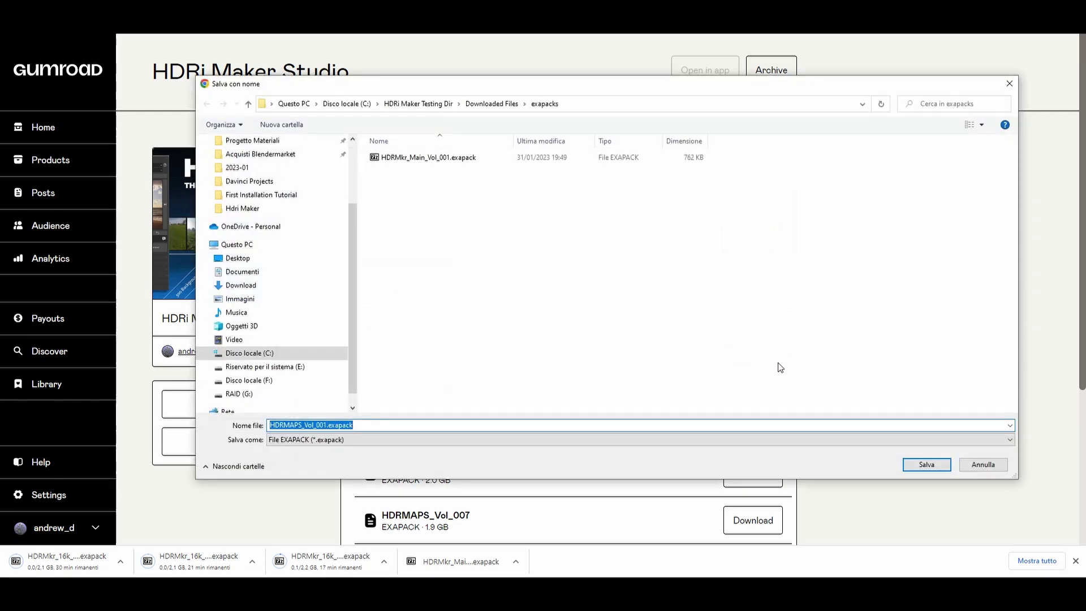
left_click(931, 463)
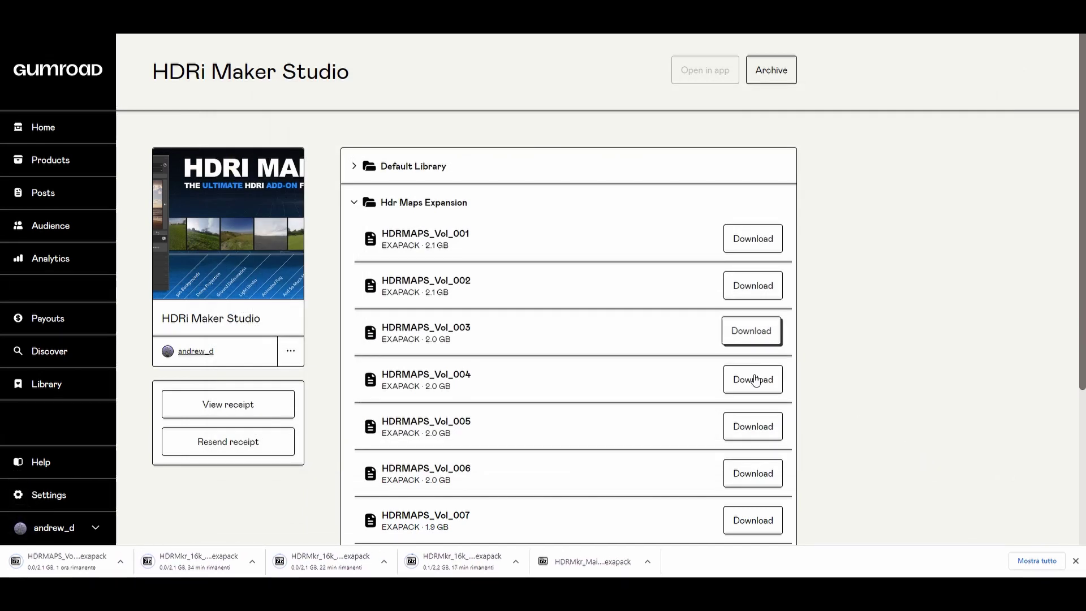
scroll(757, 422, "down", 1)
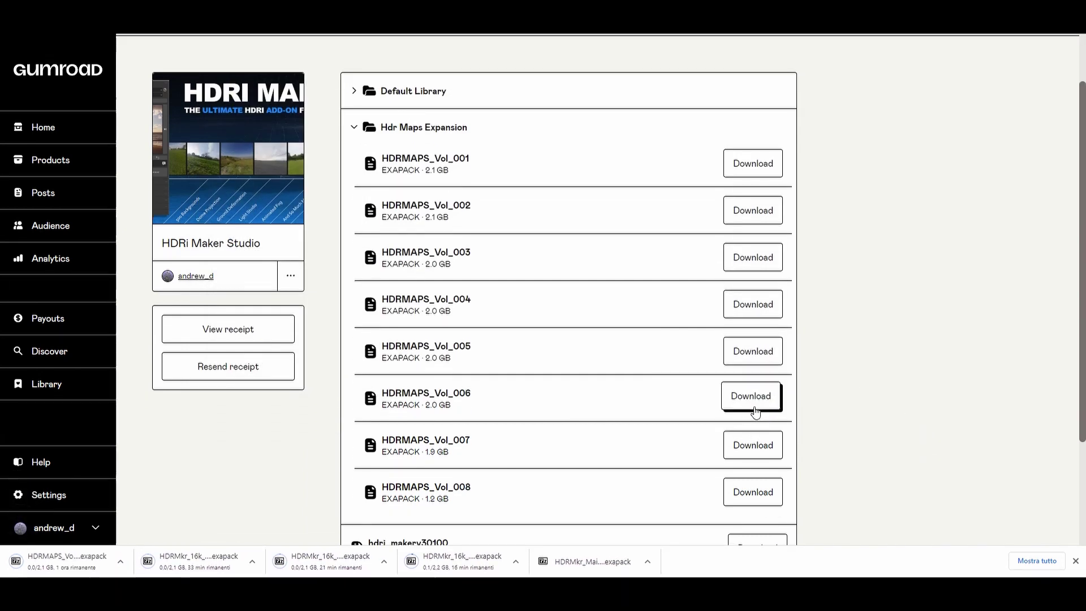
scroll(758, 481, "down", 2)
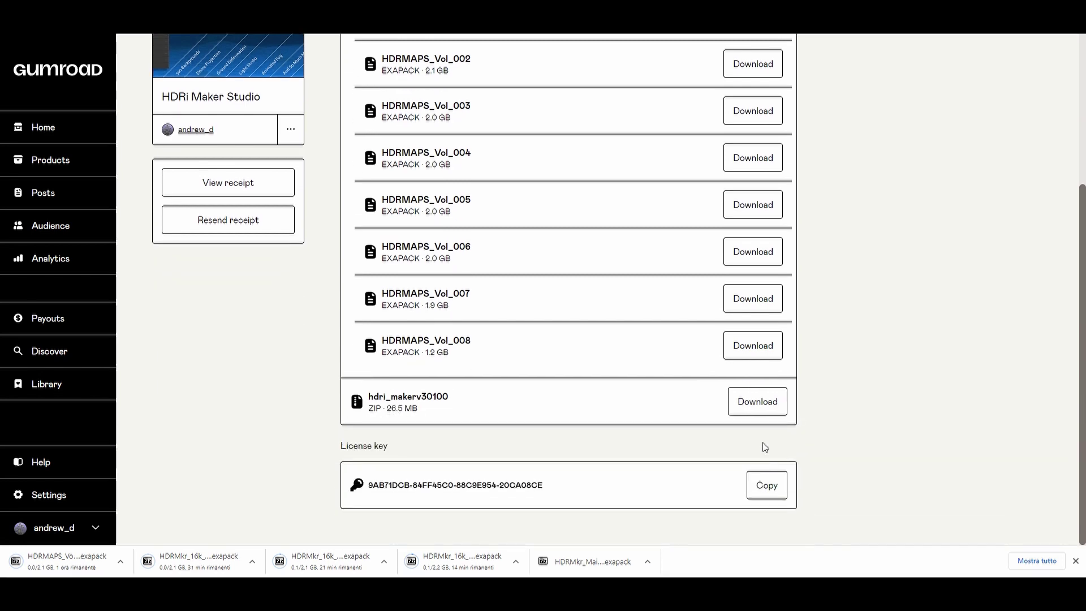
scroll(792, 430, "up", 2)
scroll(836, 407, "up", 2)
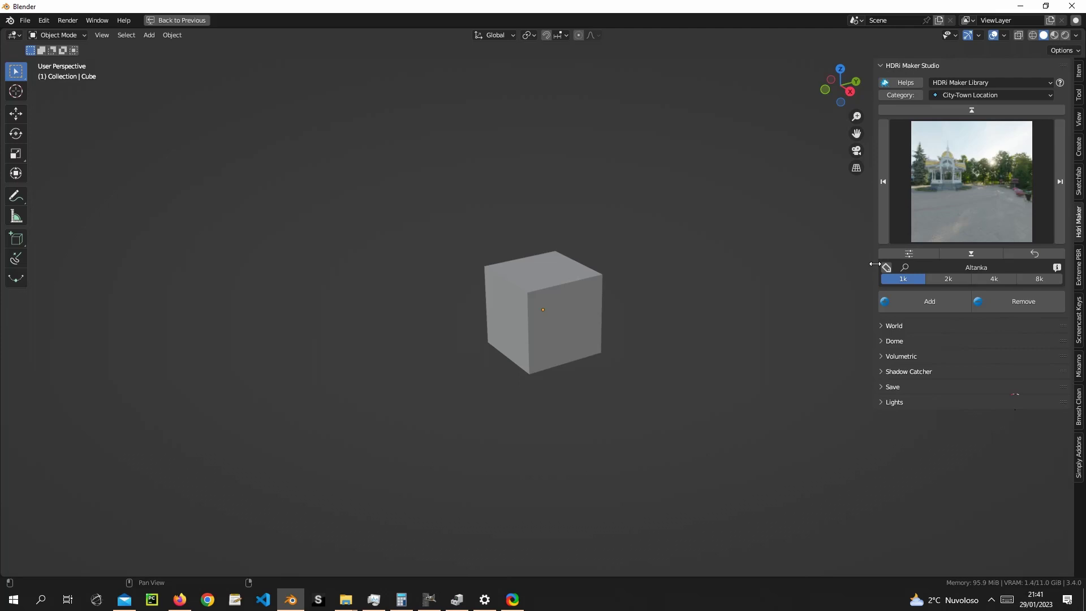
Narrow the HDRi Maker sidebar, move Preferences aside, and show HDRi Maker's Install settings
left_click_drag(873, 261, 895, 265)
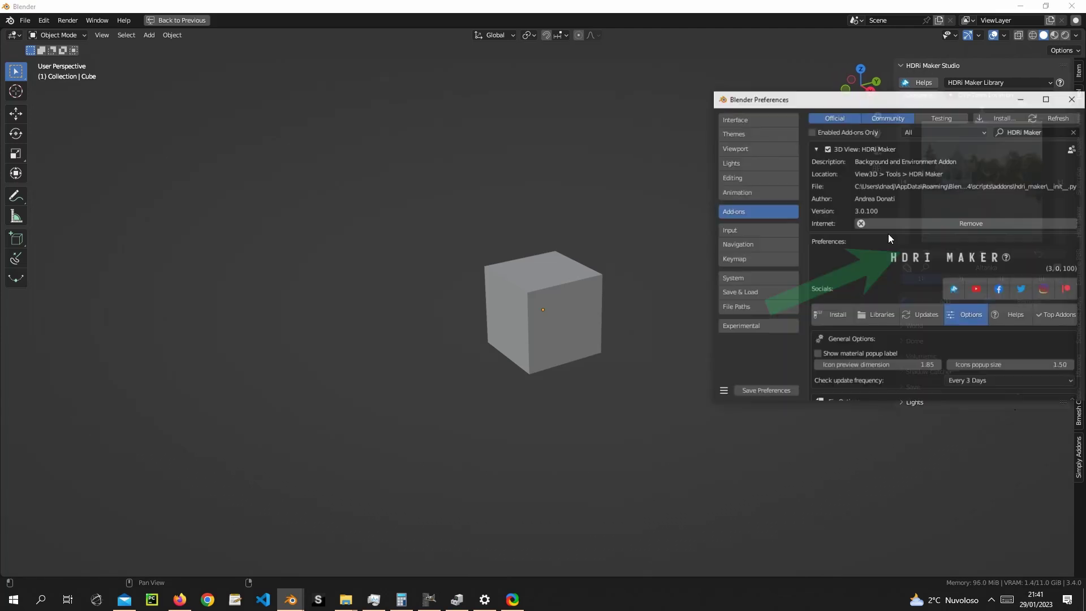
left_click_drag(910, 102, 568, 110)
left_click(1015, 280)
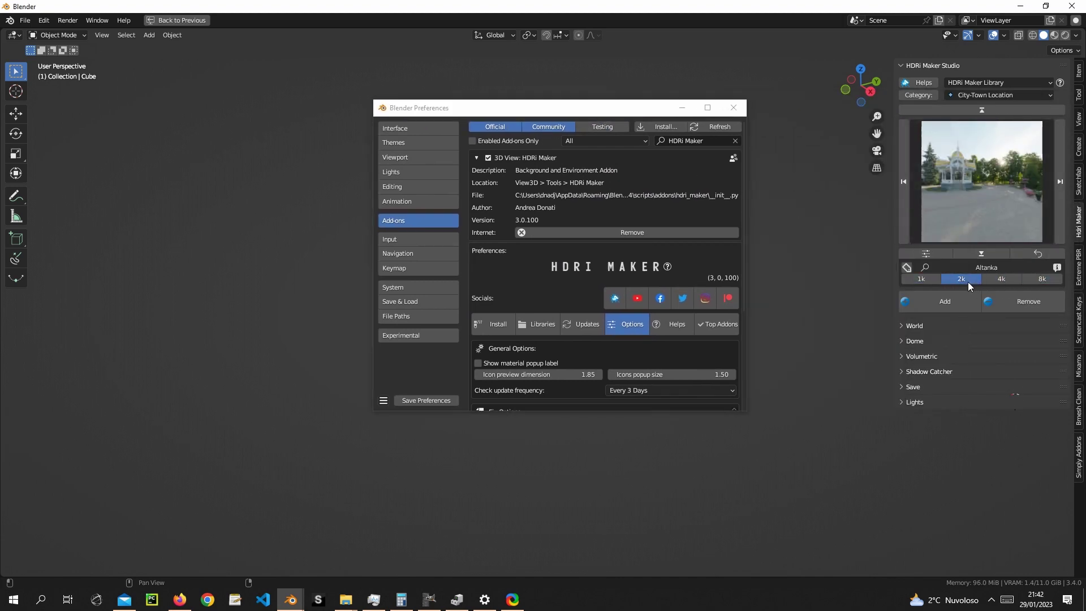
left_click(921, 279)
scroll(587, 314, "down", 5)
left_click(502, 192)
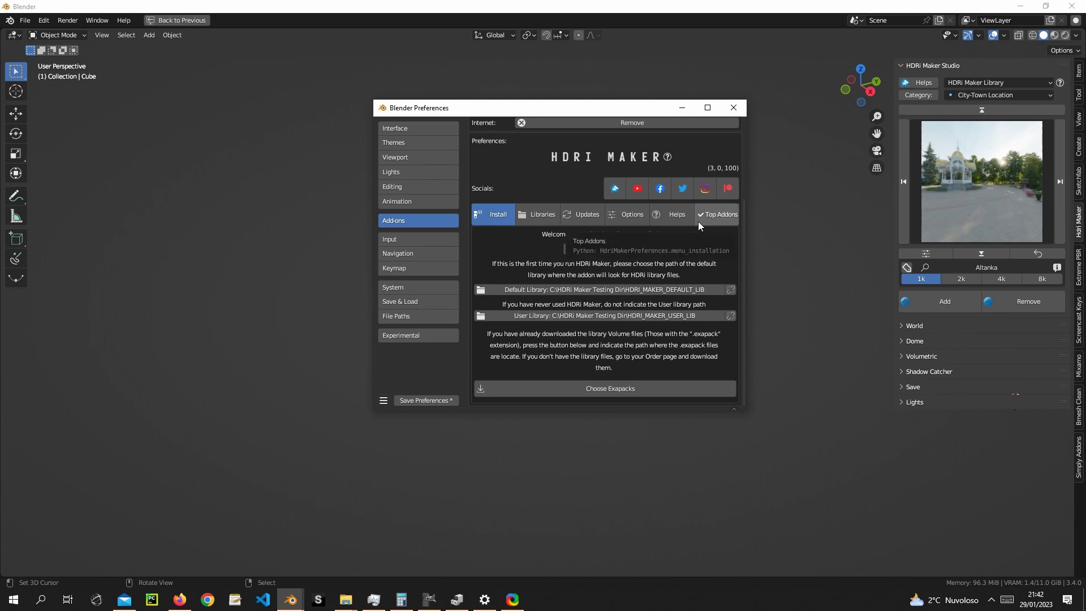
Select HDRMkr_16k_Vol_001 through Main_Vol_001 in Files\Default Library as exapacks to install
left_click(632, 388)
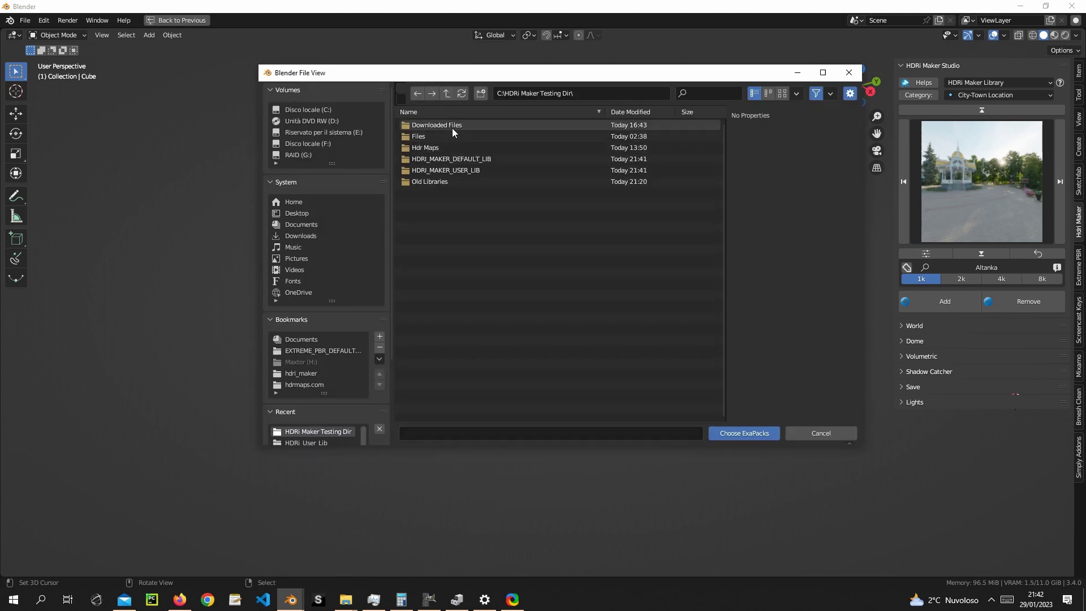
double_click(436, 138)
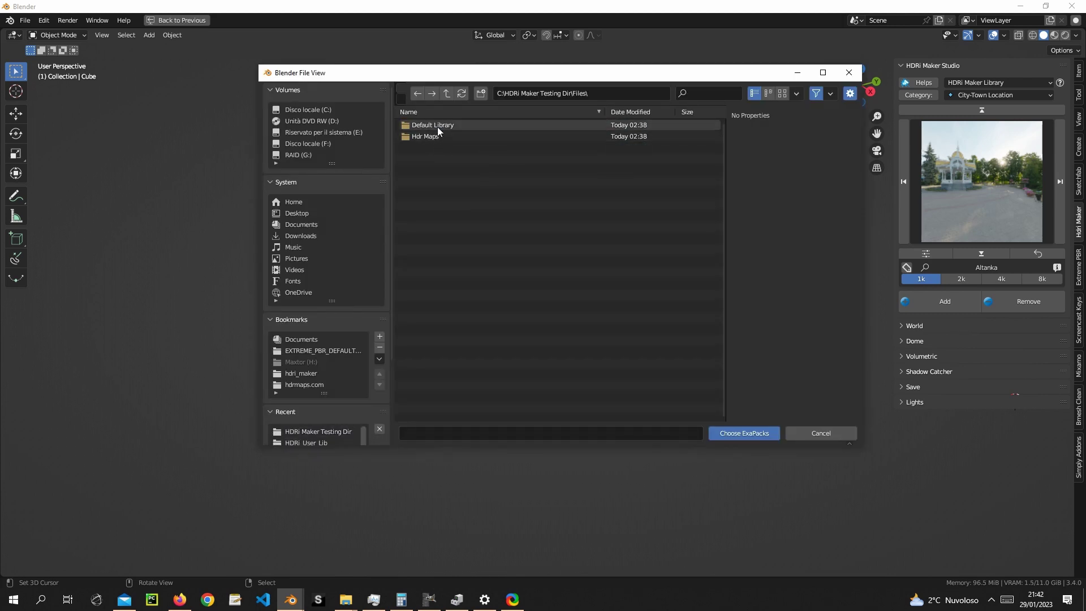
double_click(437, 127)
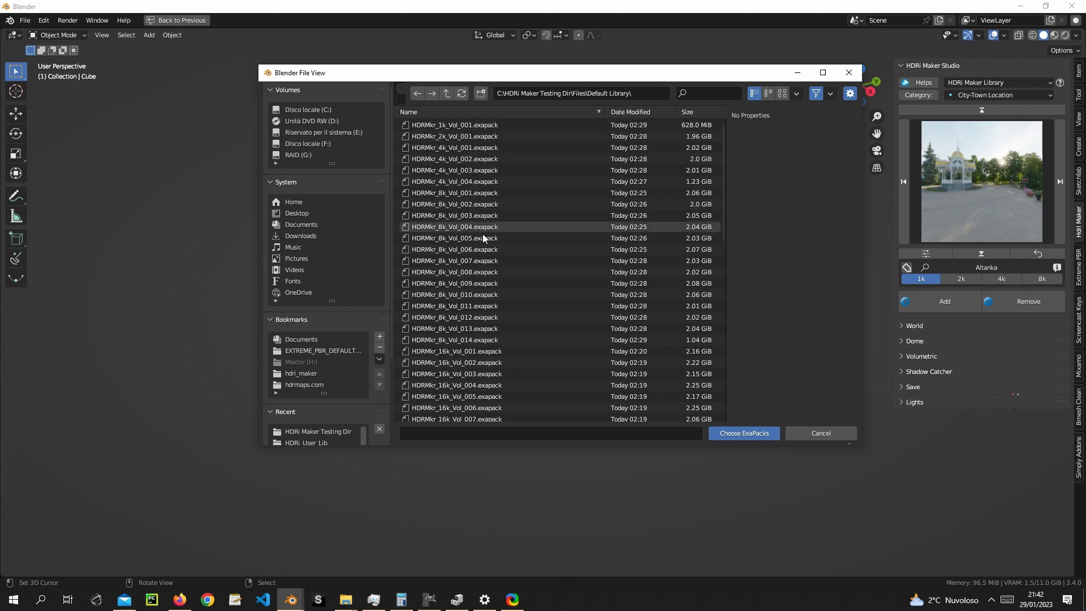
left_click(498, 353)
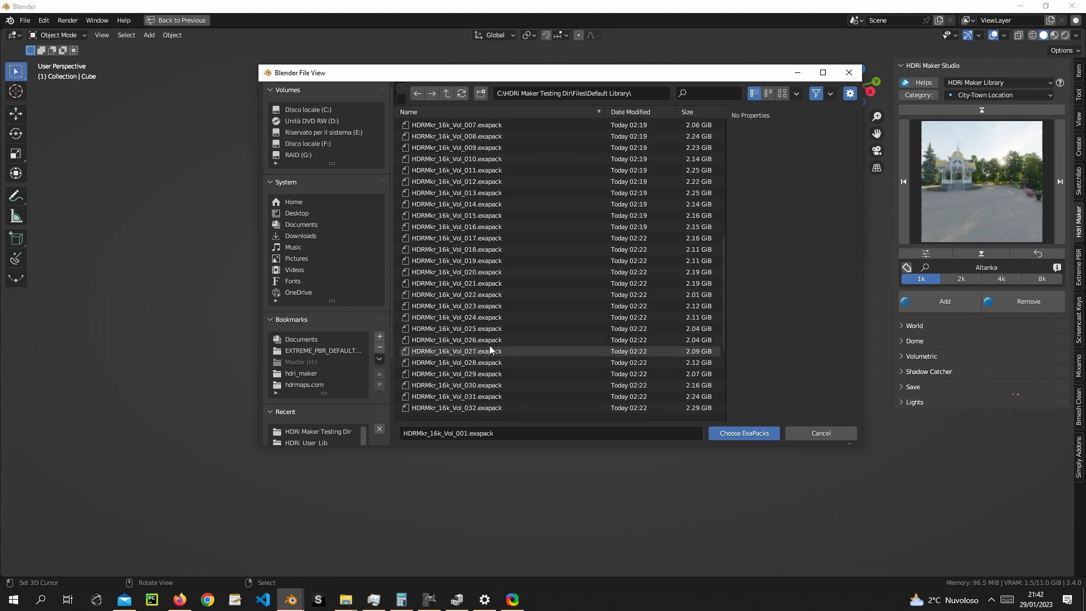
scroll(490, 345, "down", 10)
left_click(484, 415, "shift")
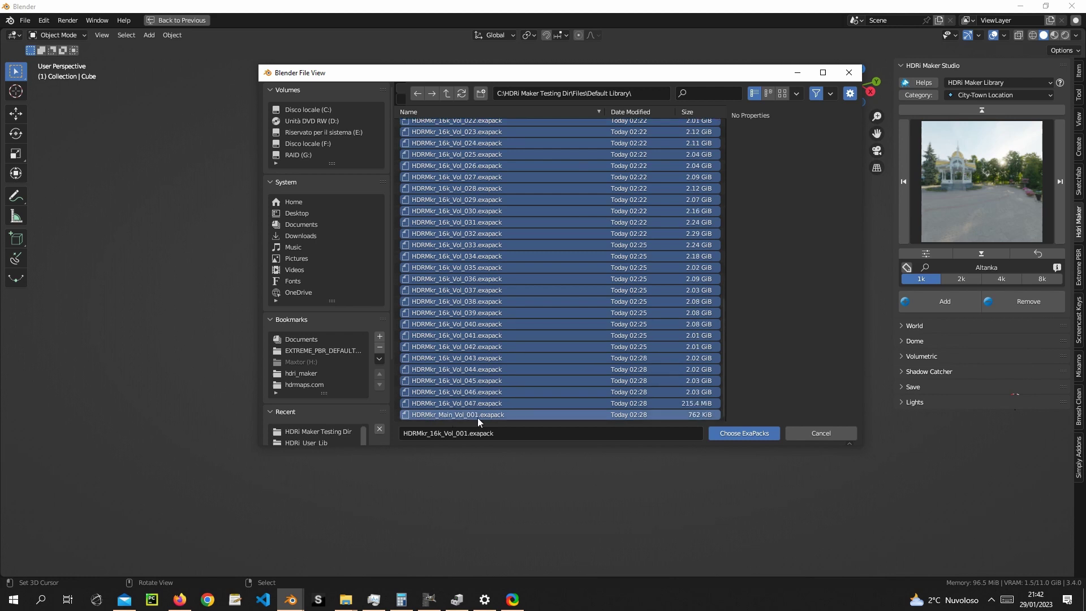
scroll(517, 372, "up", 8)
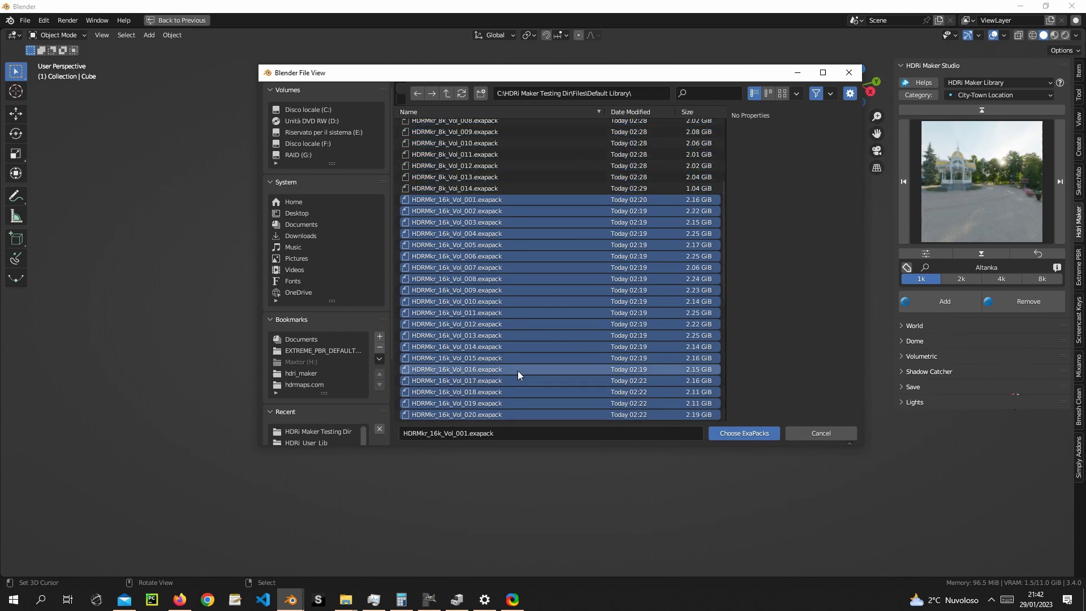
scroll(517, 371, "up", 2)
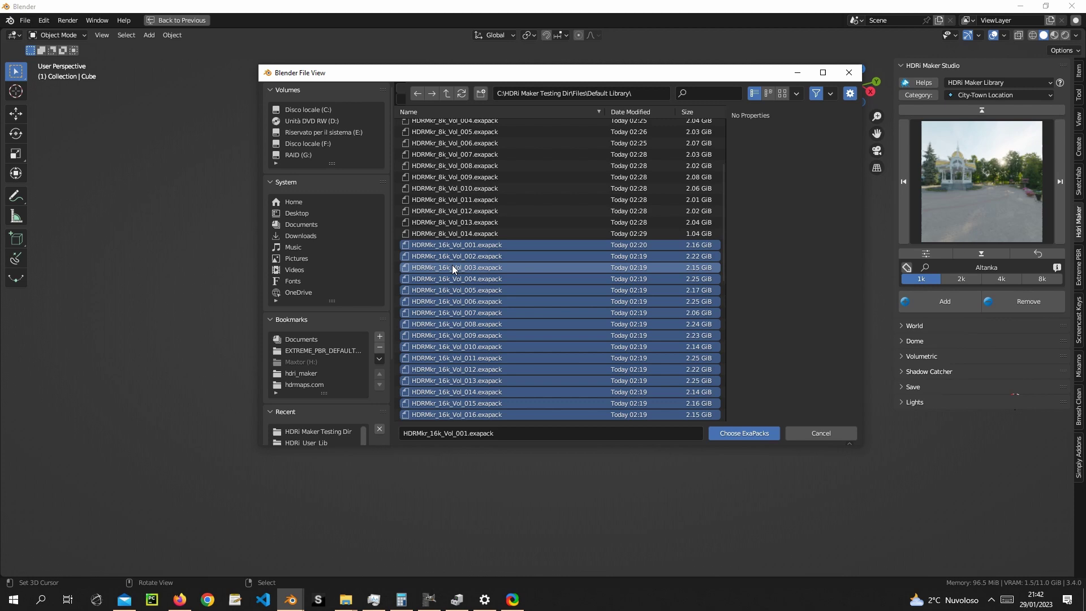
Confirm the chosen exapacks, enlarge the Preferences window, and enable 'Keep exapack after install'
left_click(739, 432)
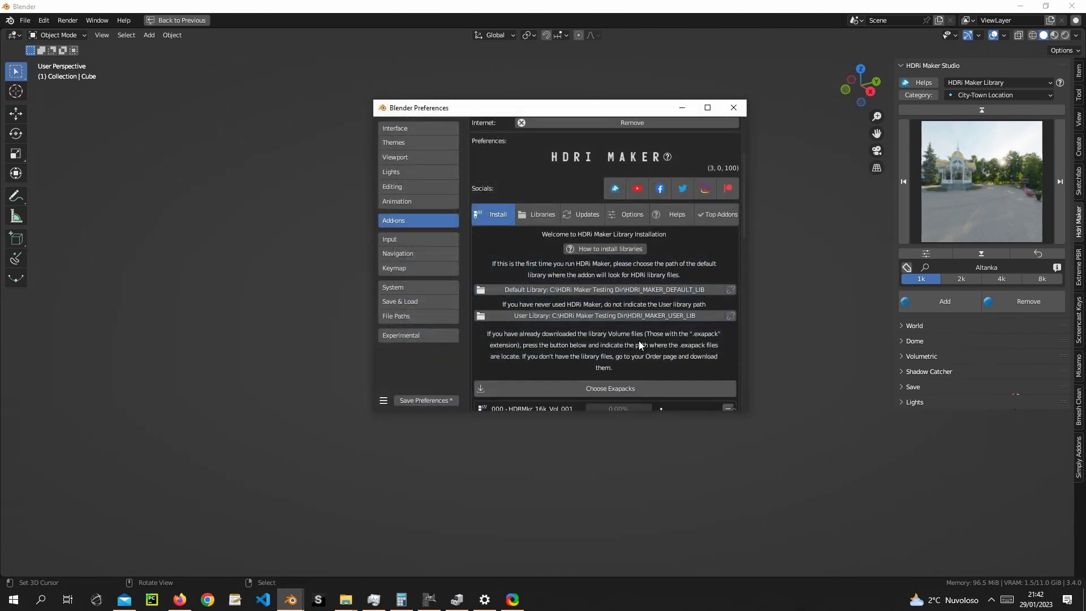
scroll(636, 342, "down", 5)
scroll(636, 342, "down", 10)
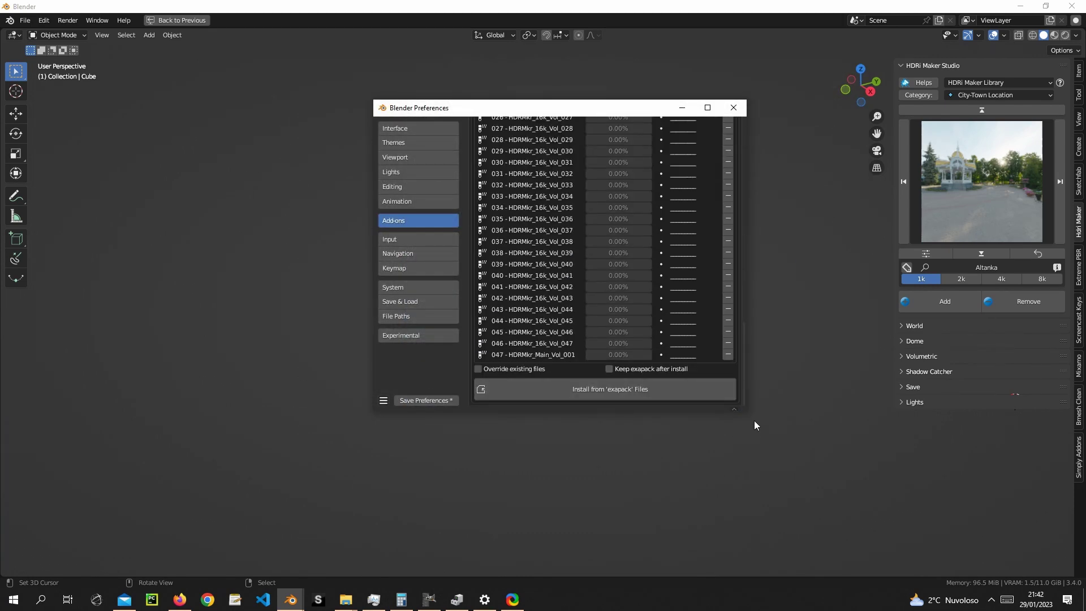
left_click_drag(748, 409, 822, 505)
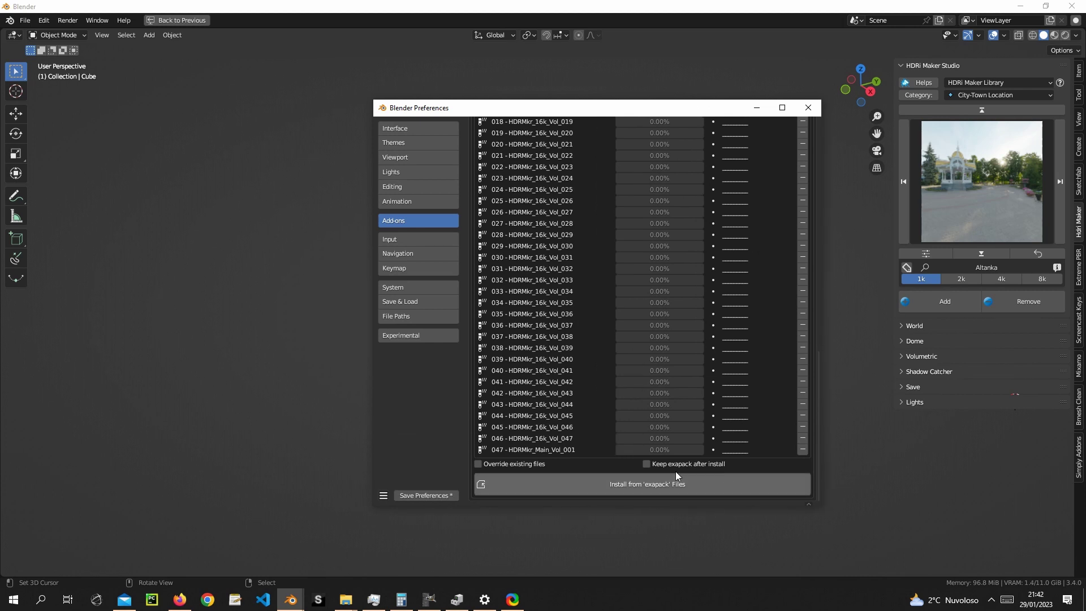
left_click(664, 464)
Install from the chosen exapack files and let the progress run to about 73%
left_click(677, 487)
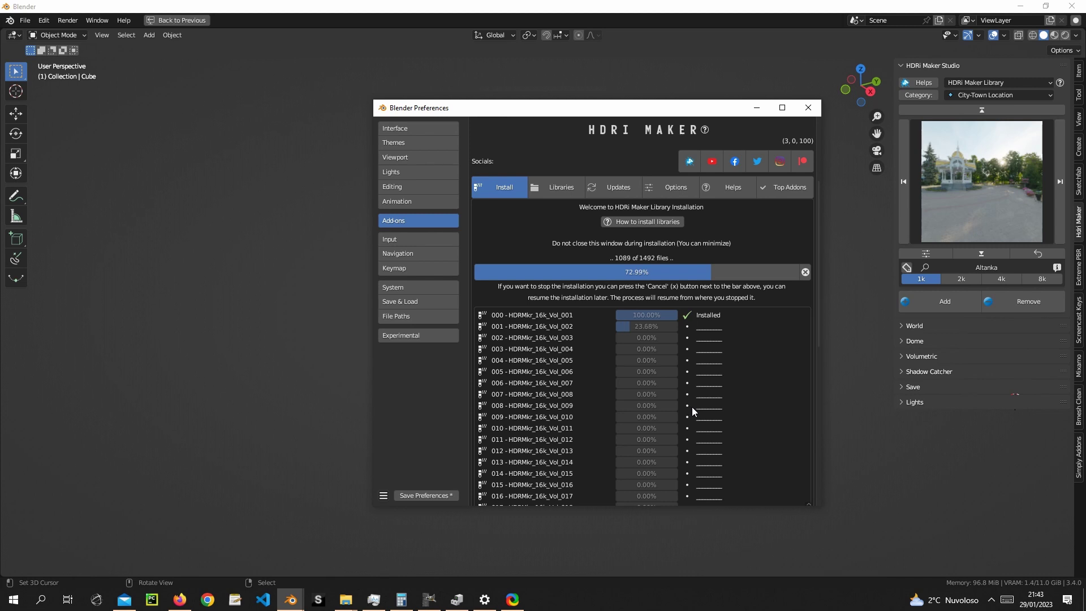
Switch to the Abandoned category and shuffle through six random HDRis
scroll(730, 443, "down", 5)
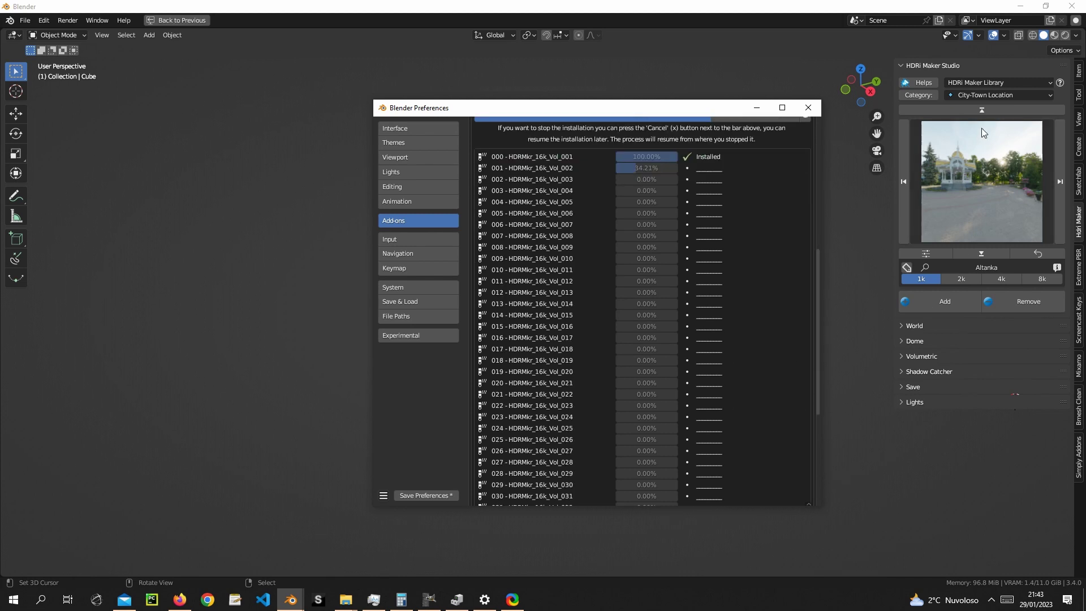
left_click(985, 95)
left_click(965, 121)
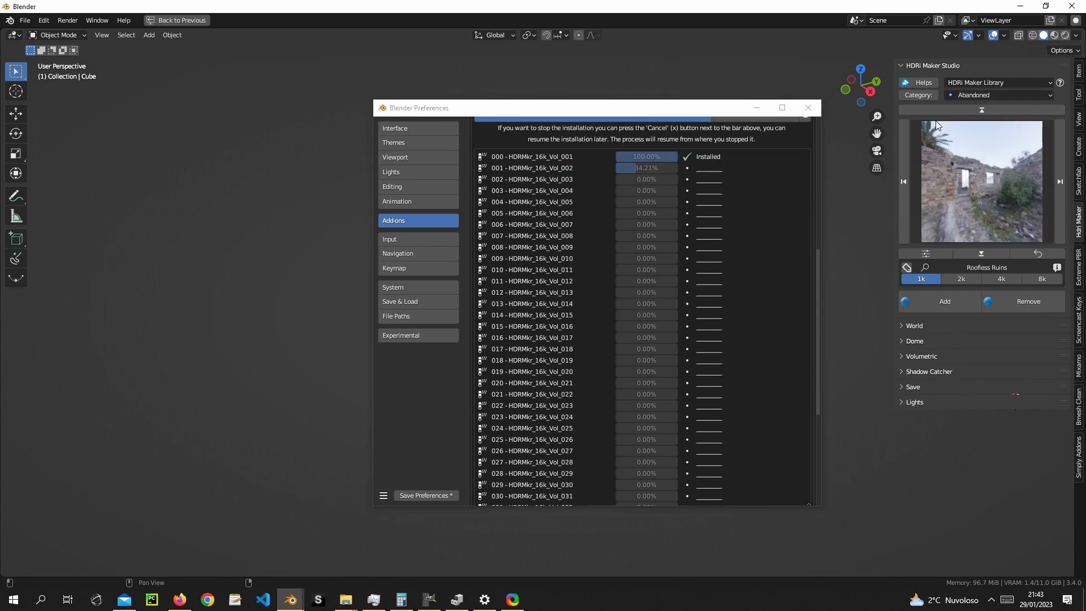
left_click(983, 253)
left_click(983, 253)
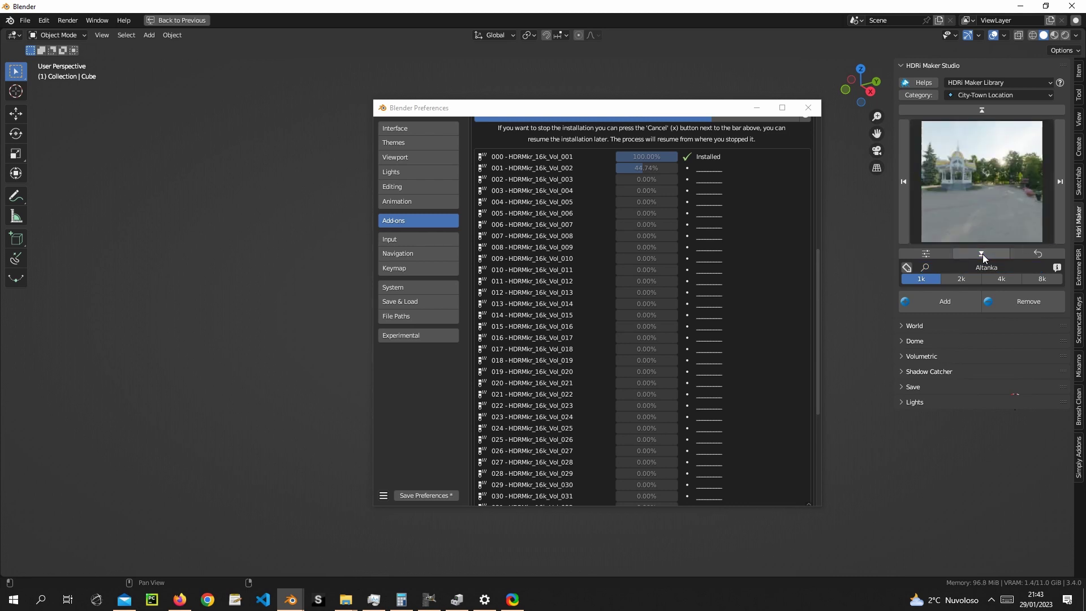
left_click(982, 253)
left_click(983, 254)
left_click(983, 254)
left_click(983, 254)
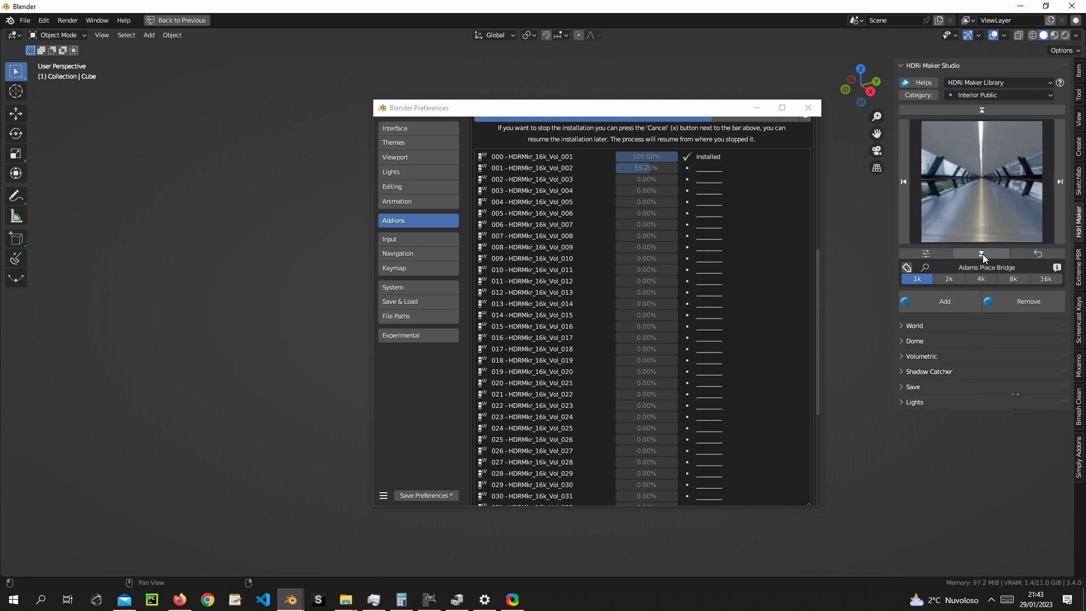
Try 4k and another resolution, step through several HDRis, then reselect the Abandoned category
left_click(1025, 279)
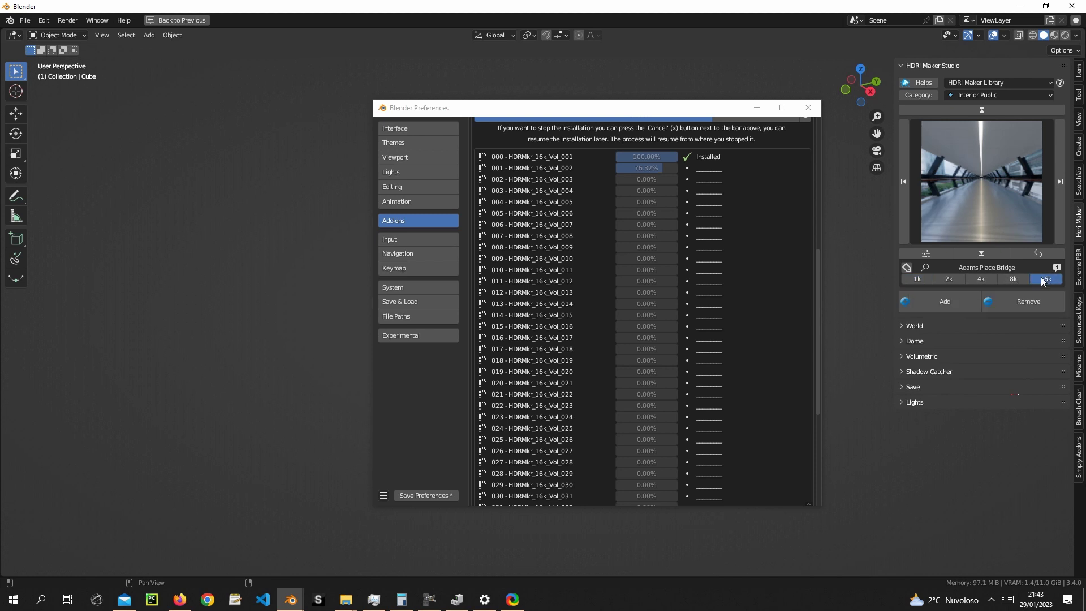
left_click(951, 279)
left_click(1064, 225)
left_click(1065, 225)
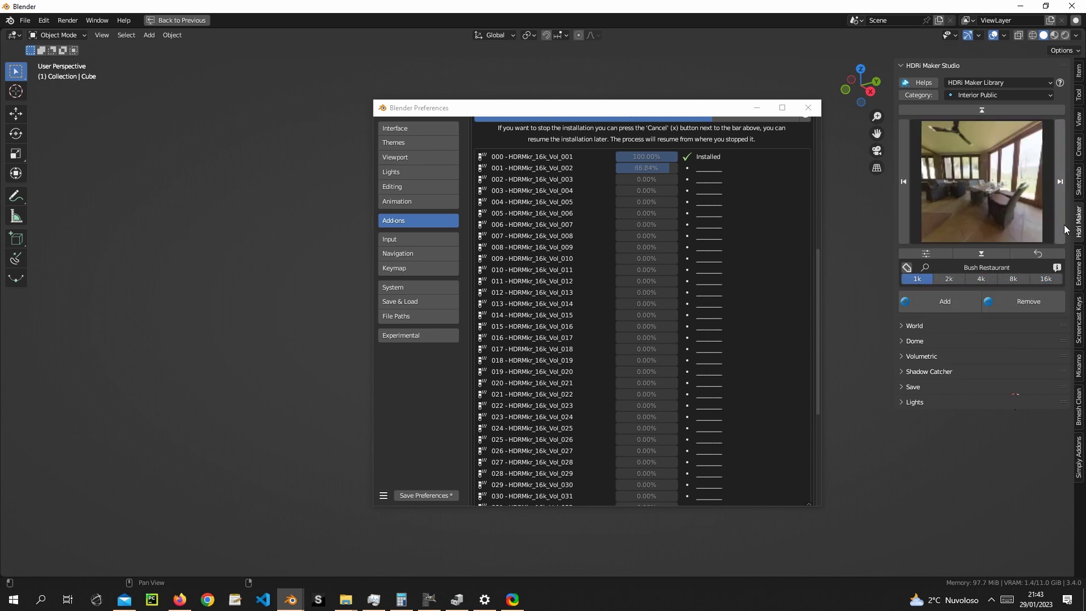
left_click(1064, 225)
left_click(1064, 226)
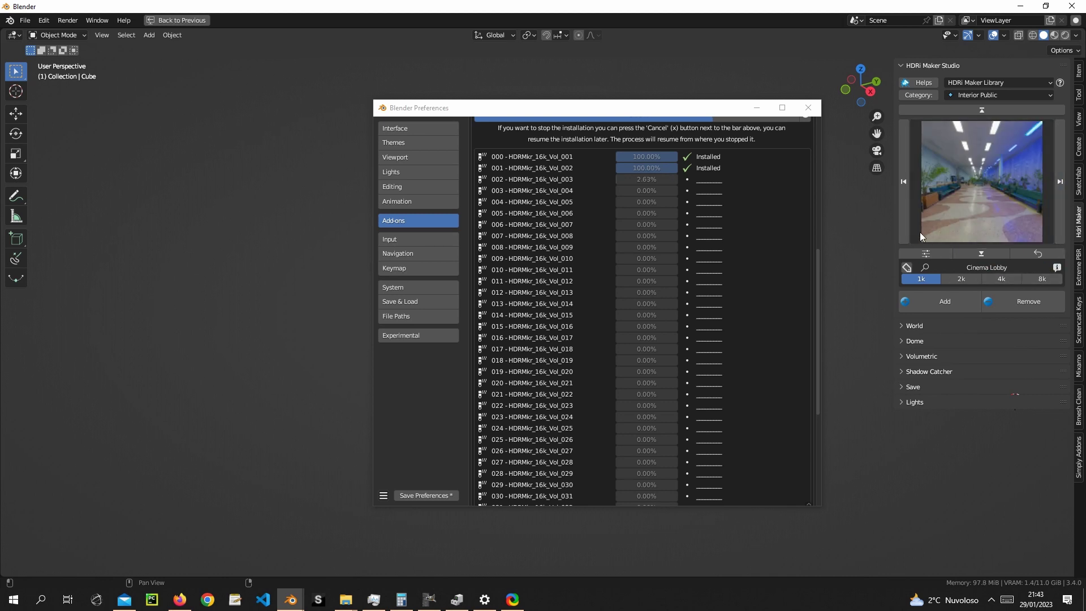
scroll(983, 230, "up", 1, "ctrl")
scroll(1055, 230, "down", 1, "ctrl")
left_click(902, 210)
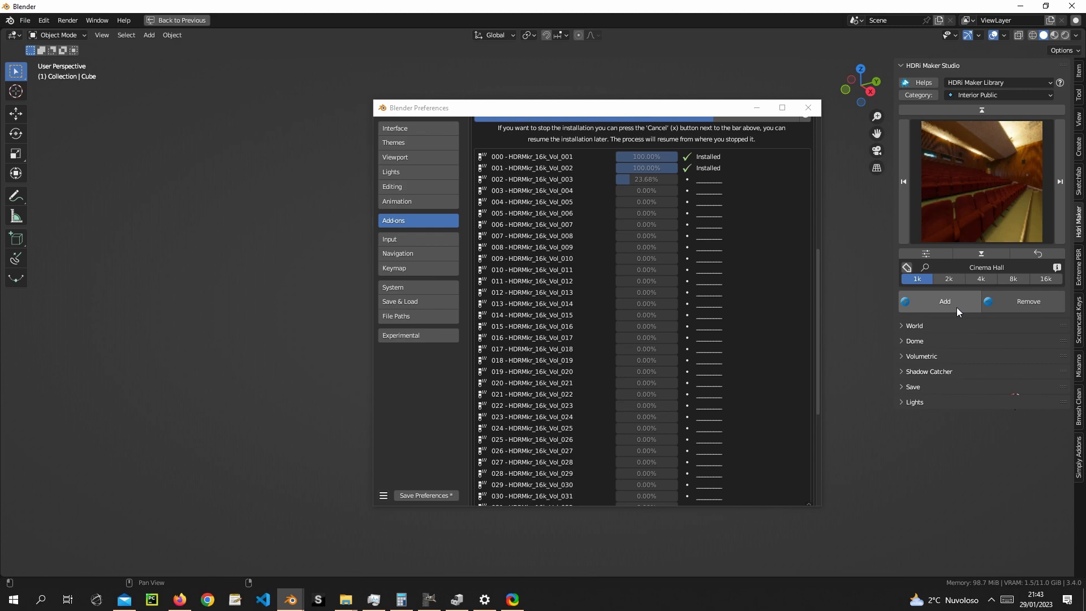
left_click(985, 95)
left_click(940, 120)
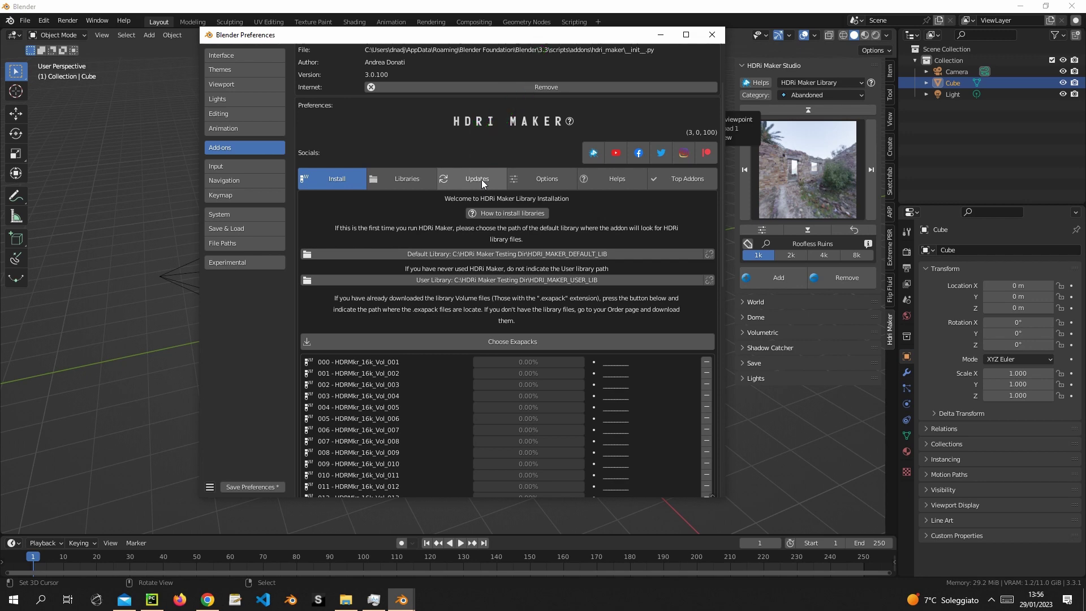
Review HDRi Maker's Library Updates list comparing online and installed packs
left_click(483, 180)
left_click(307, 296)
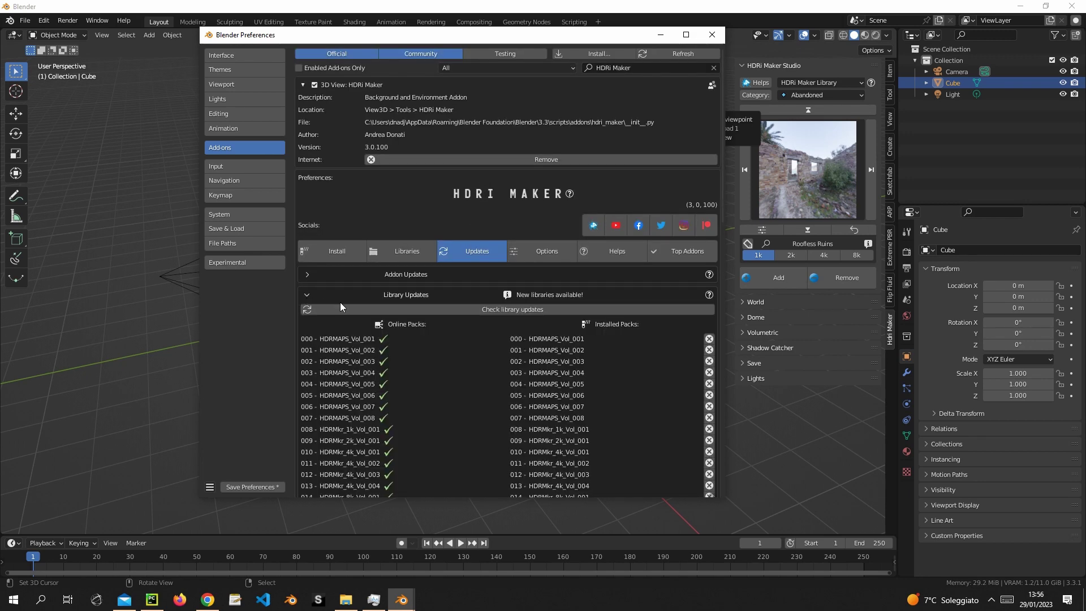
scroll(534, 324, "down", 3)
scroll(534, 325, "down", 7)
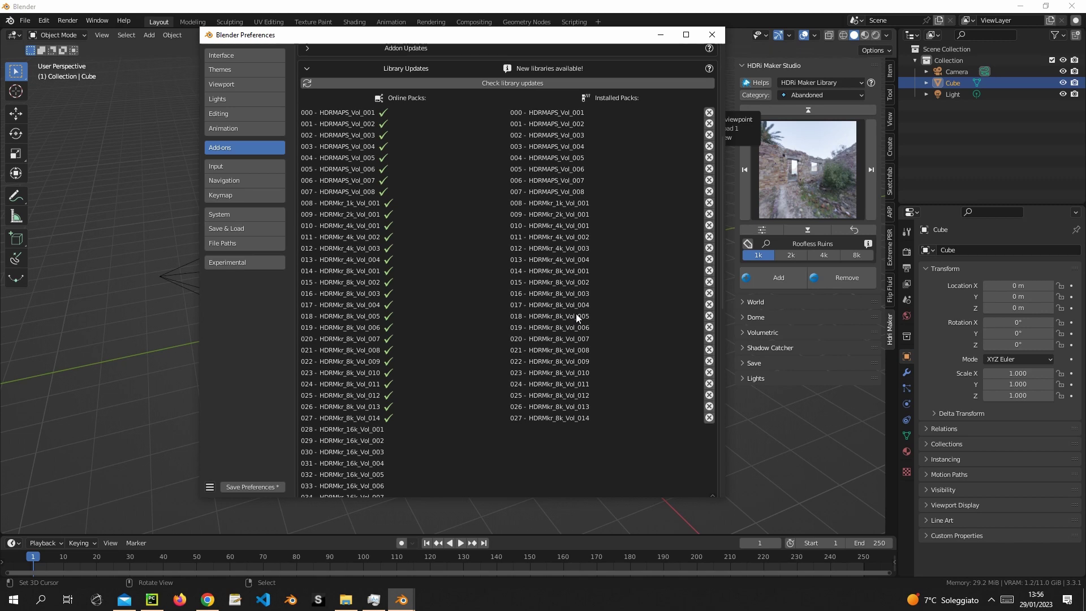
scroll(576, 313, "up", 5)
Close Preferences, deselect the cube, and reveal the hidden tray icons
left_click(712, 36)
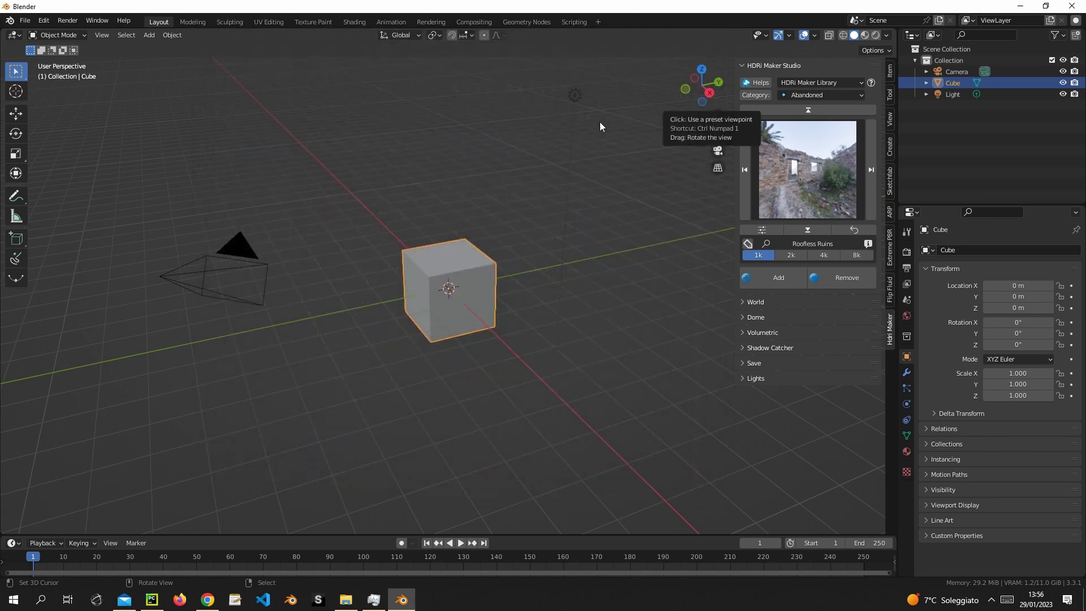
left_click(588, 309)
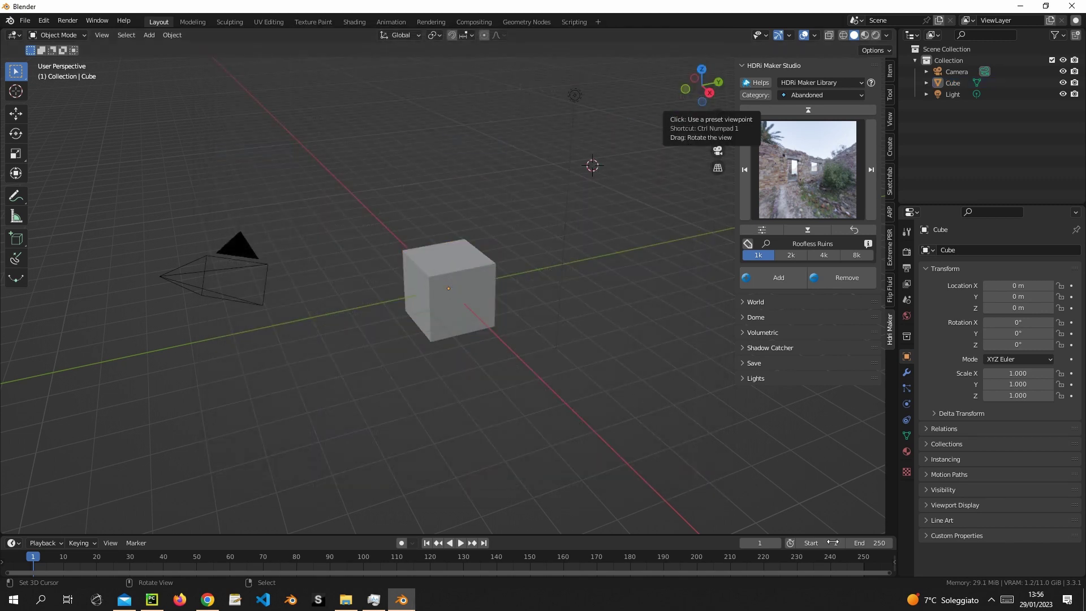
left_click(993, 602)
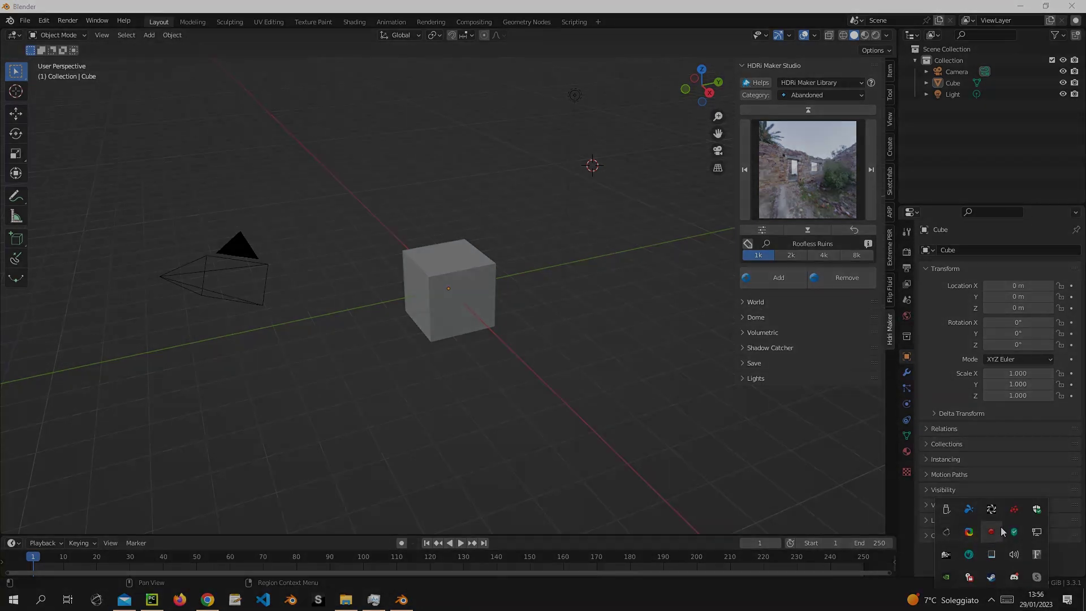